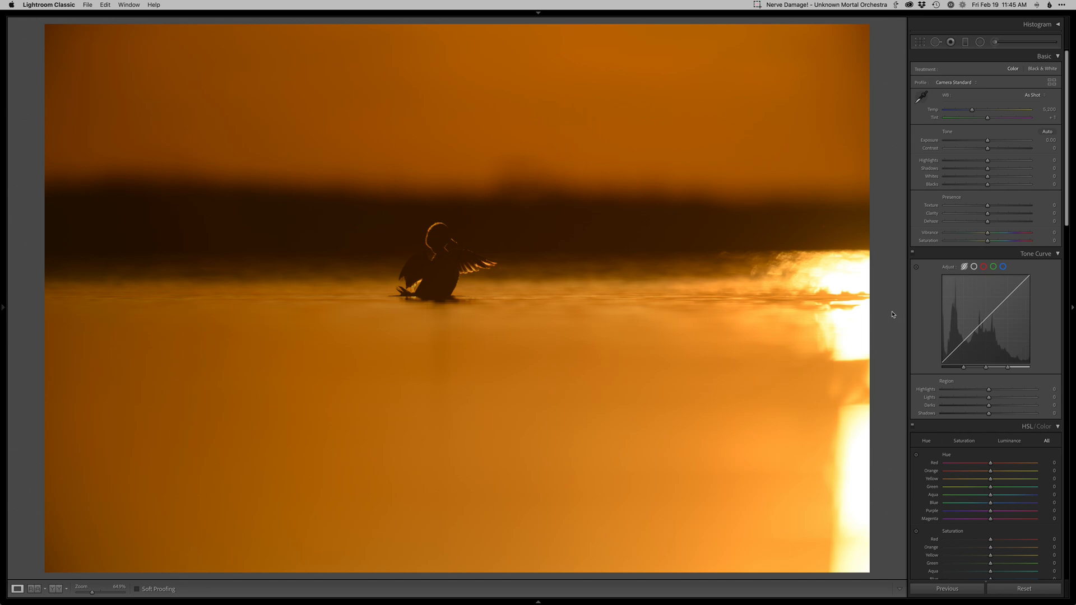
Step: Switch to Safari, open rayhennessy.com and look over the home page's featured posts
key(super+Tab)
text(ray)
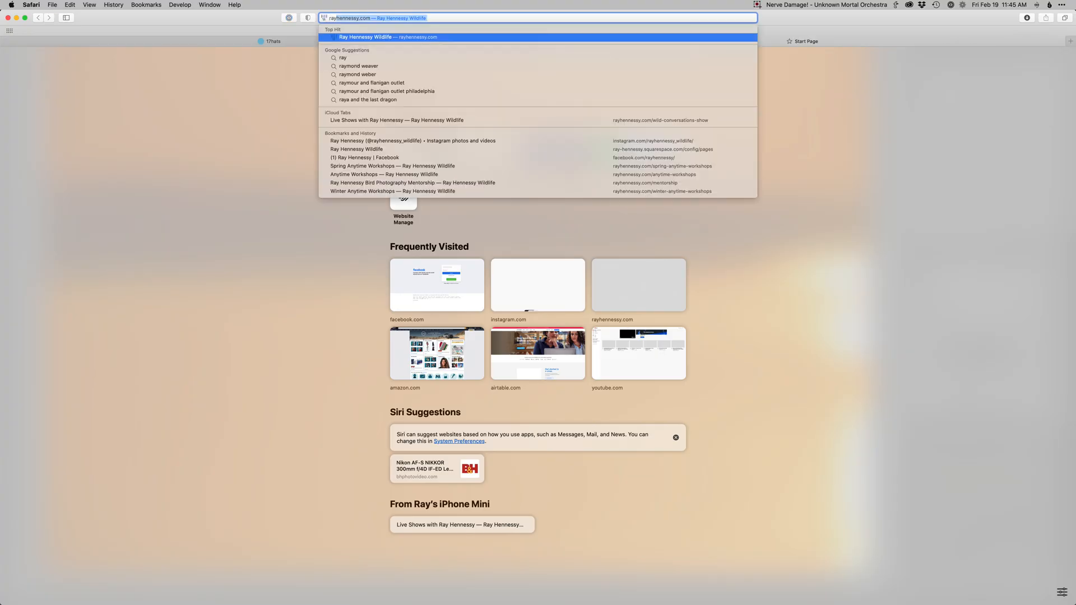
key(Return)
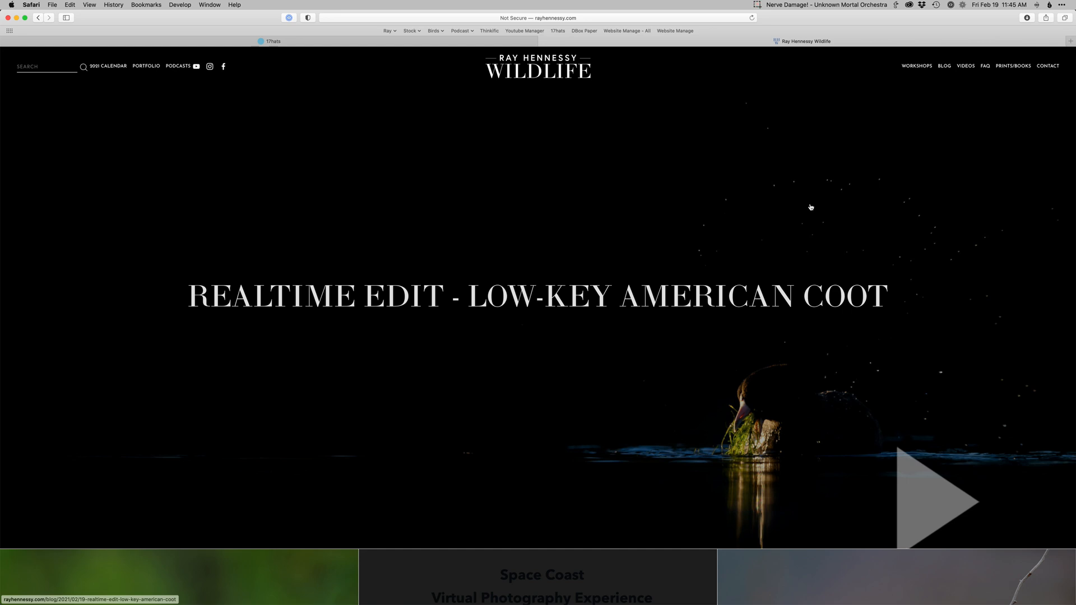
scroll(749, 261, down, 4)
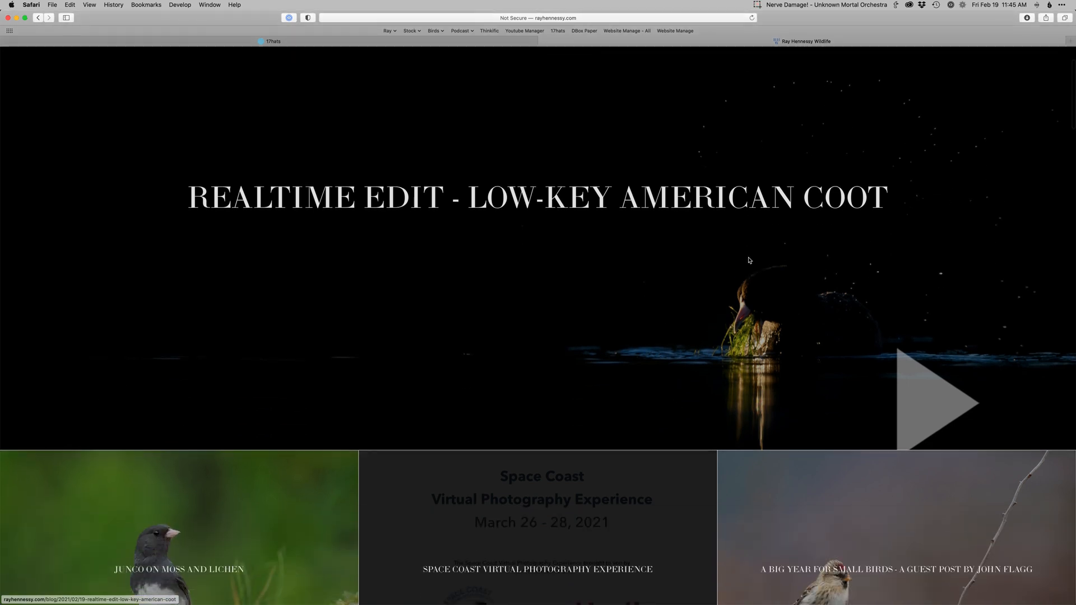
scroll(749, 260, down, 3)
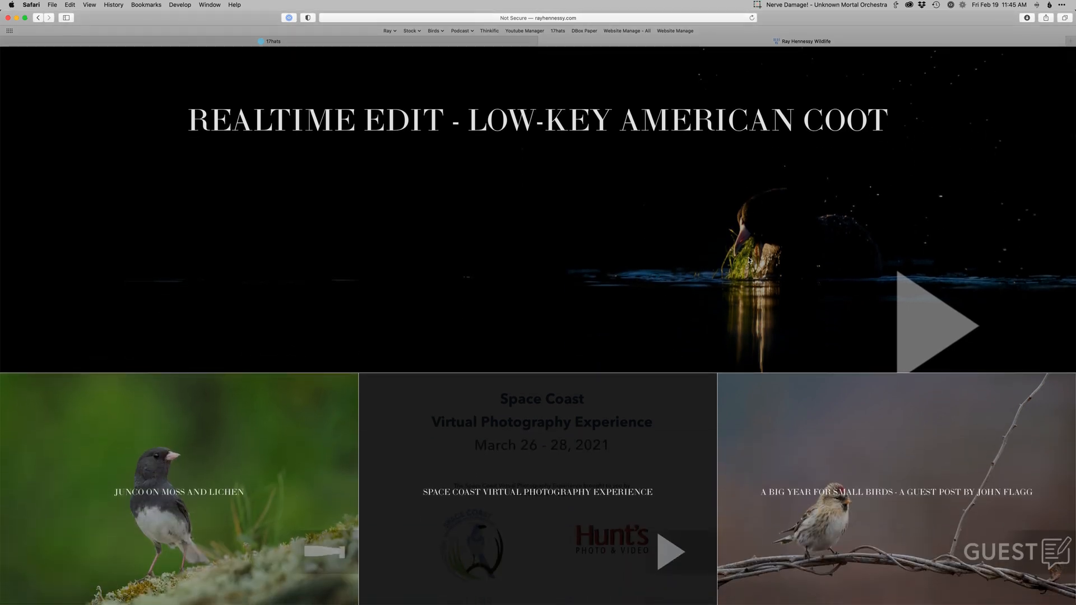
scroll(749, 260, up, 8)
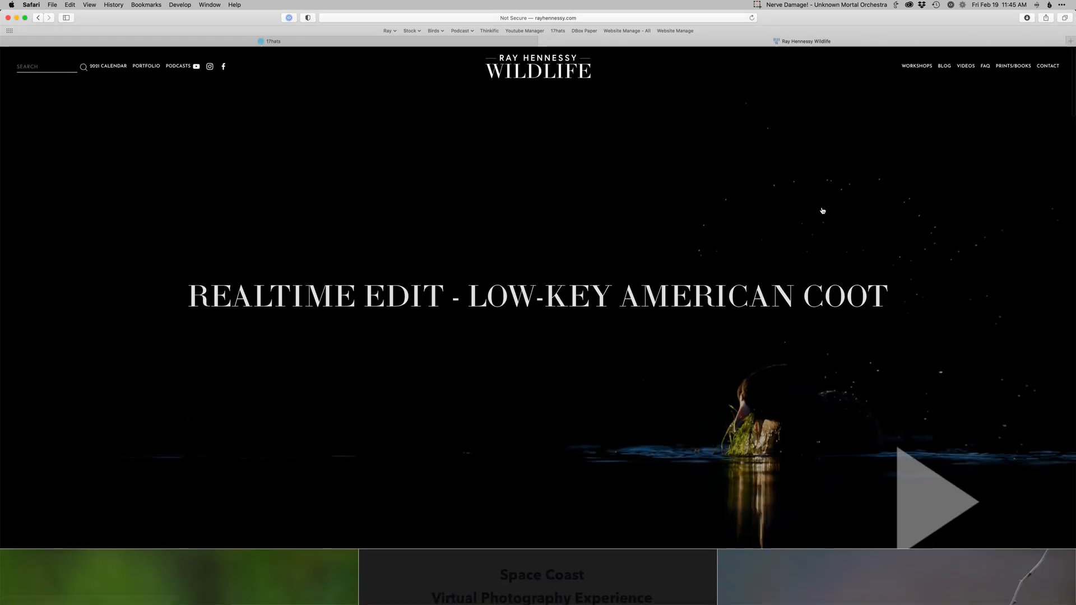
Step: View the website's All Live Shows page and the Wild Conversations Show page
mouse_move(967, 67)
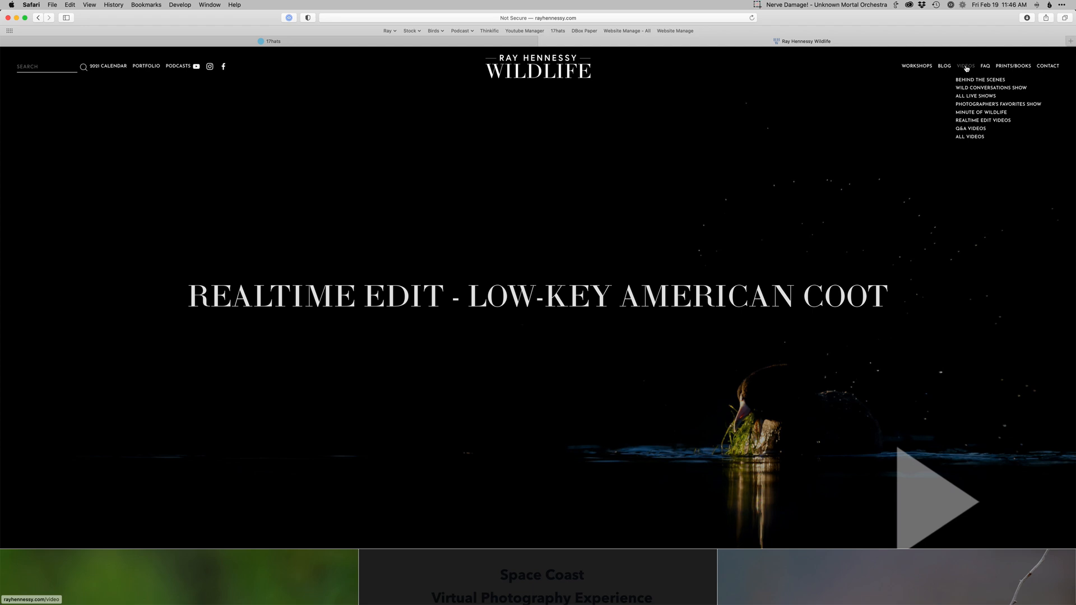
click(968, 98)
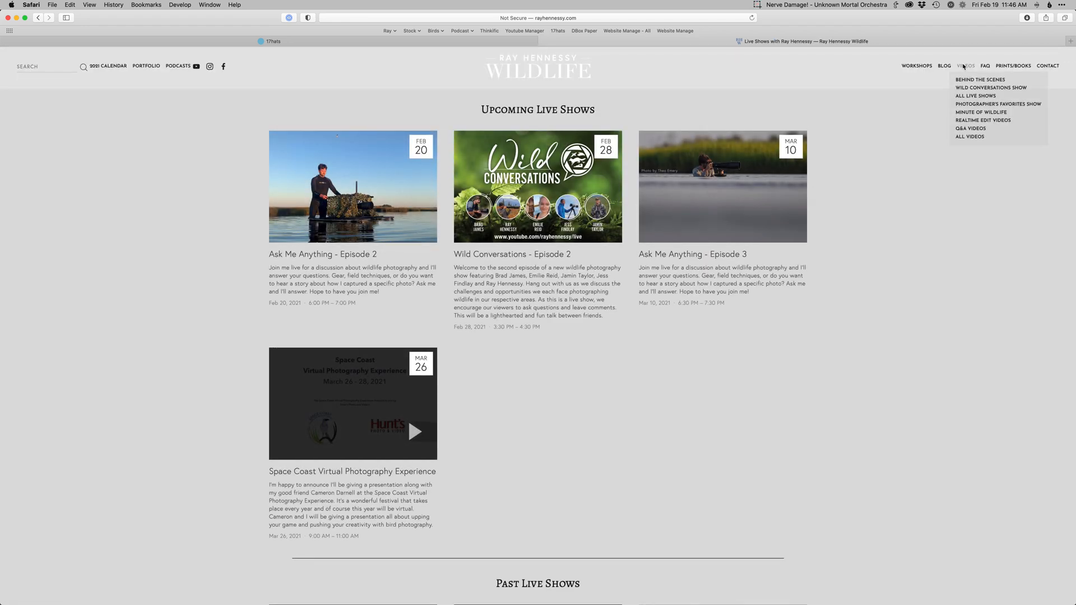
click(967, 88)
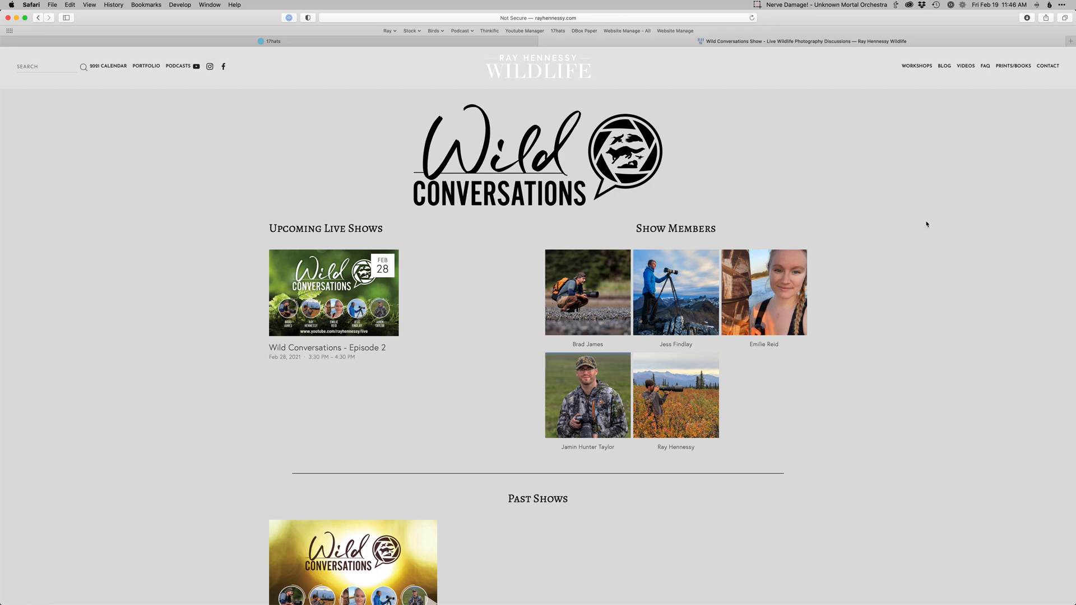
Step: Open the website's Workshops page and go on to its Online Workshops section
click(919, 66)
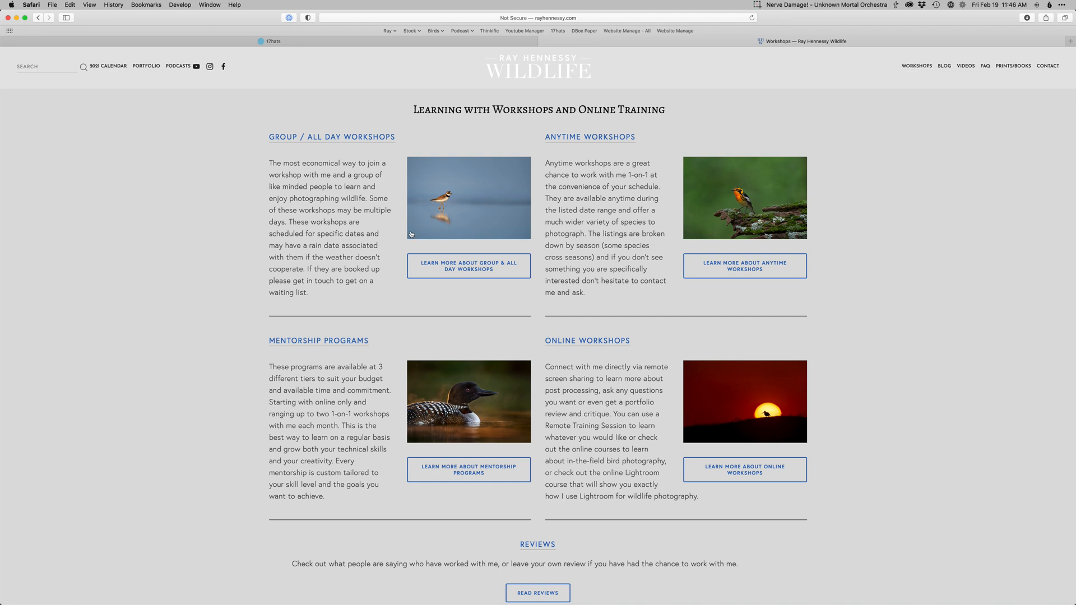
click(601, 343)
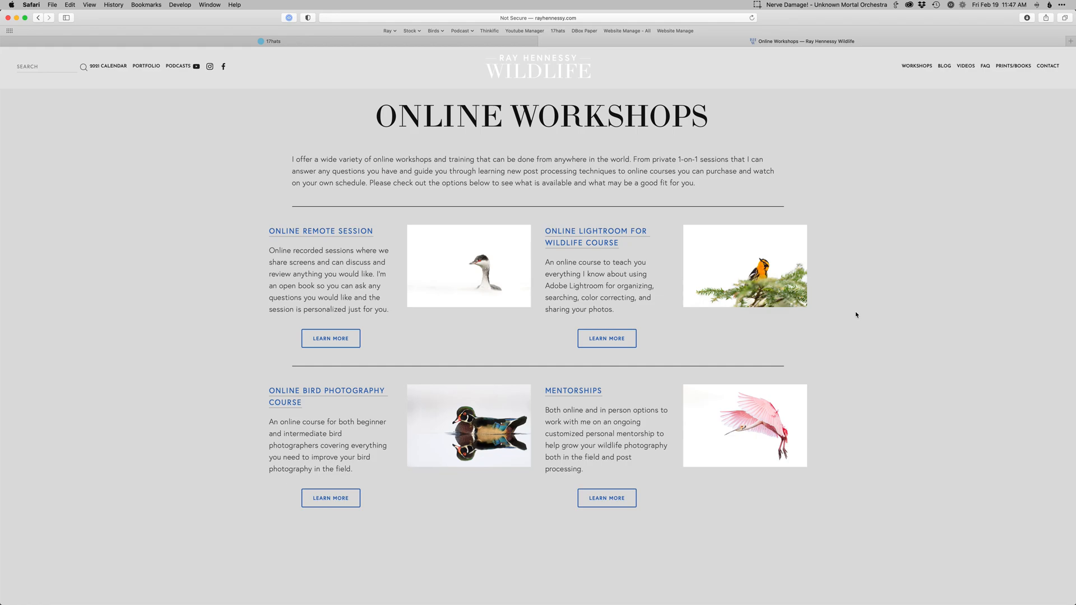
Step: Return to Lightroom Classic, crop away the bright sun reflection at the photo's right edge and straighten along the waterline
key(super+Tab)
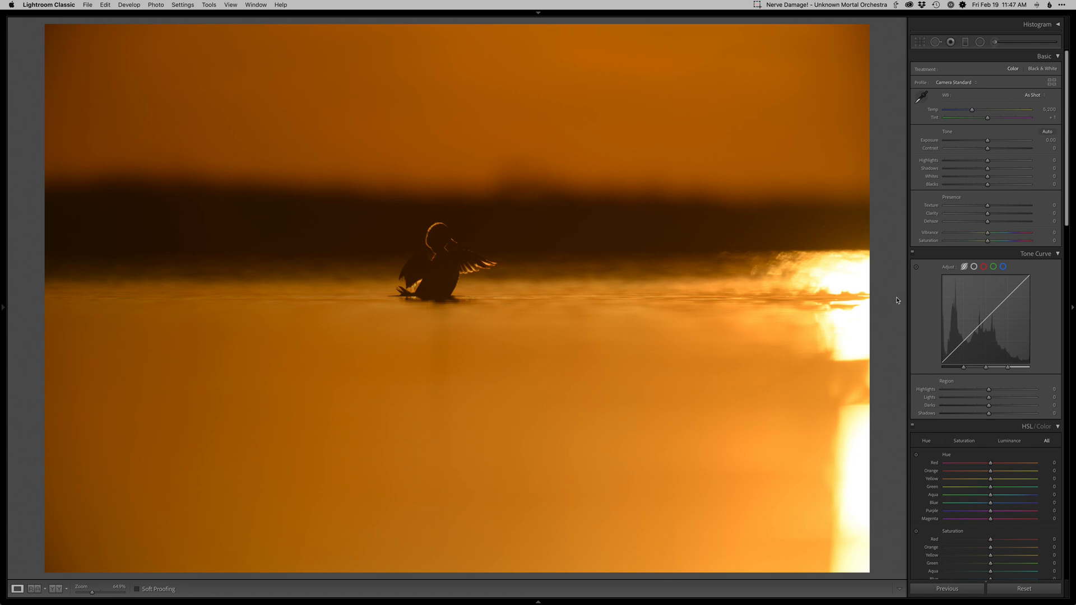
key(r)
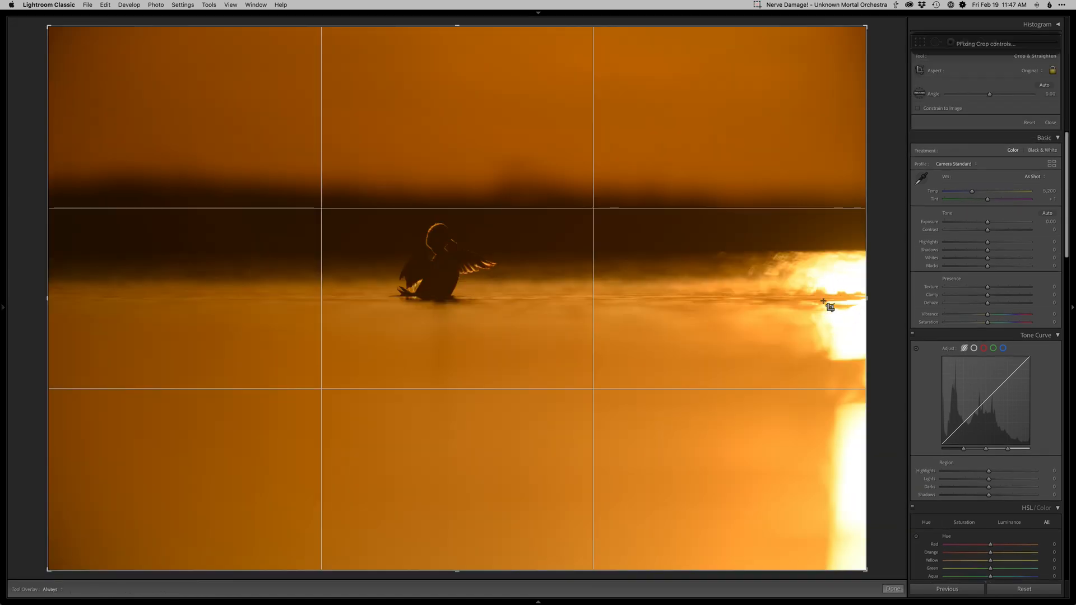
drag(868, 298, 841, 296)
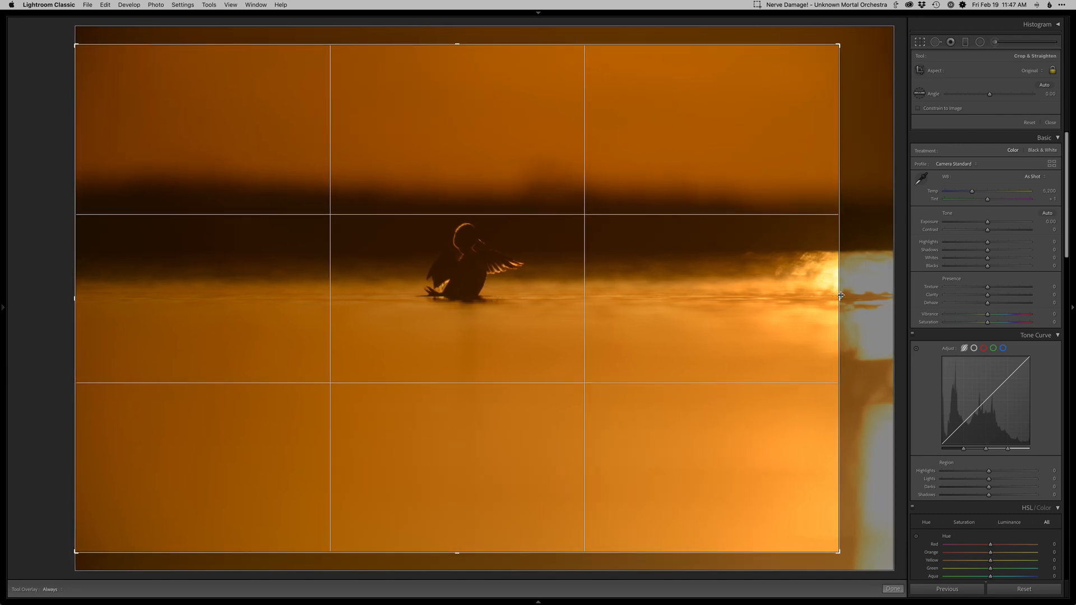
drag(839, 294, 837, 295)
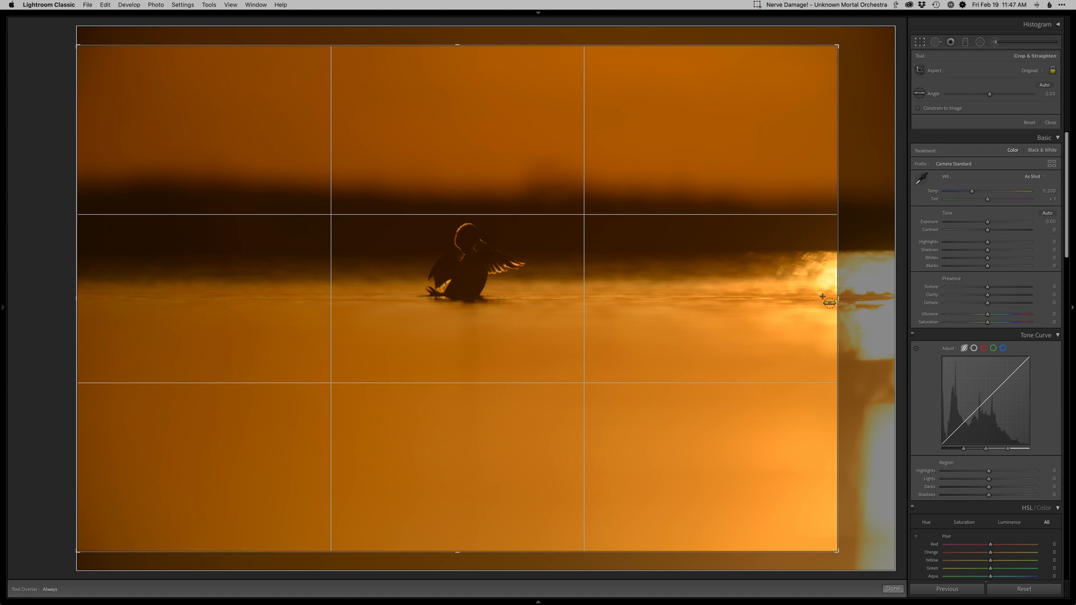
drag(822, 297, 9, 298)
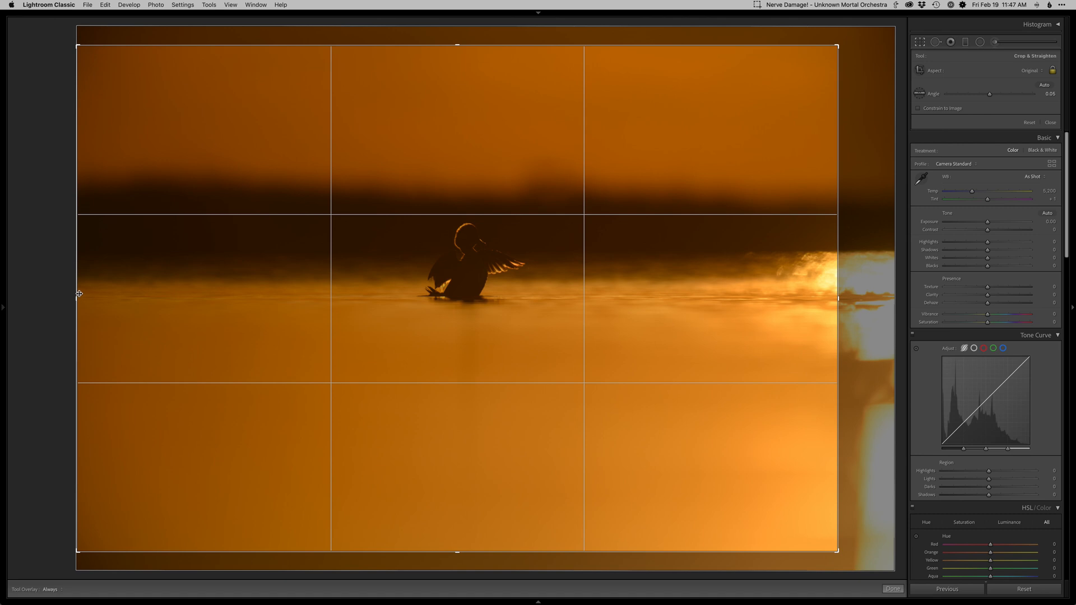
Step: Tighten the crop from the left side and shift the frame so the duck sits in the lower-left third
drag(79, 290, 180, 289)
drag(532, 288, 530, 349)
key(Return)
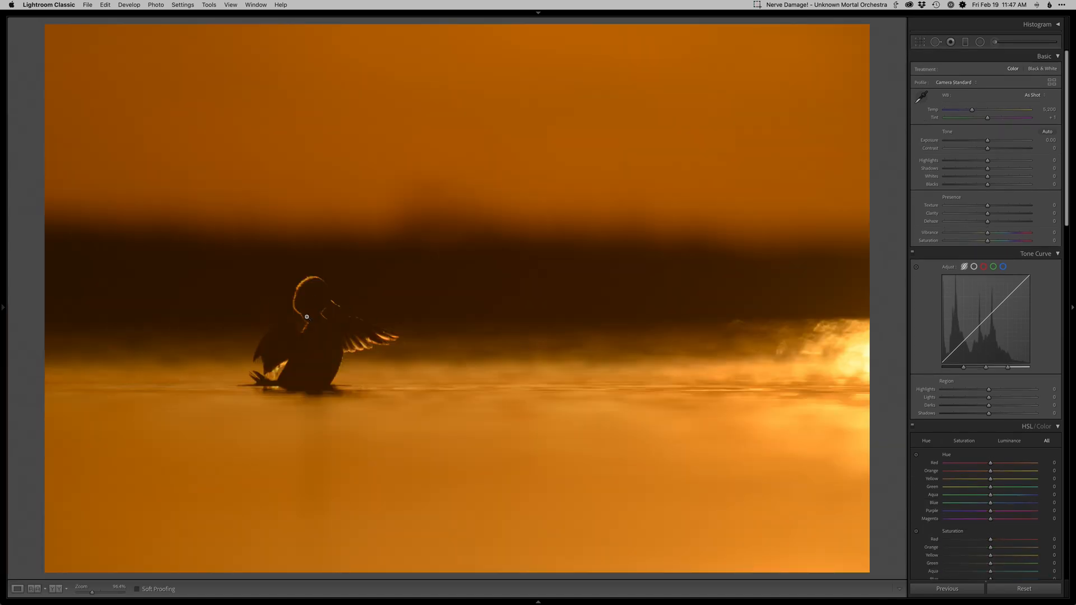
key(r)
drag(490, 301, 491, 315)
key(Return)
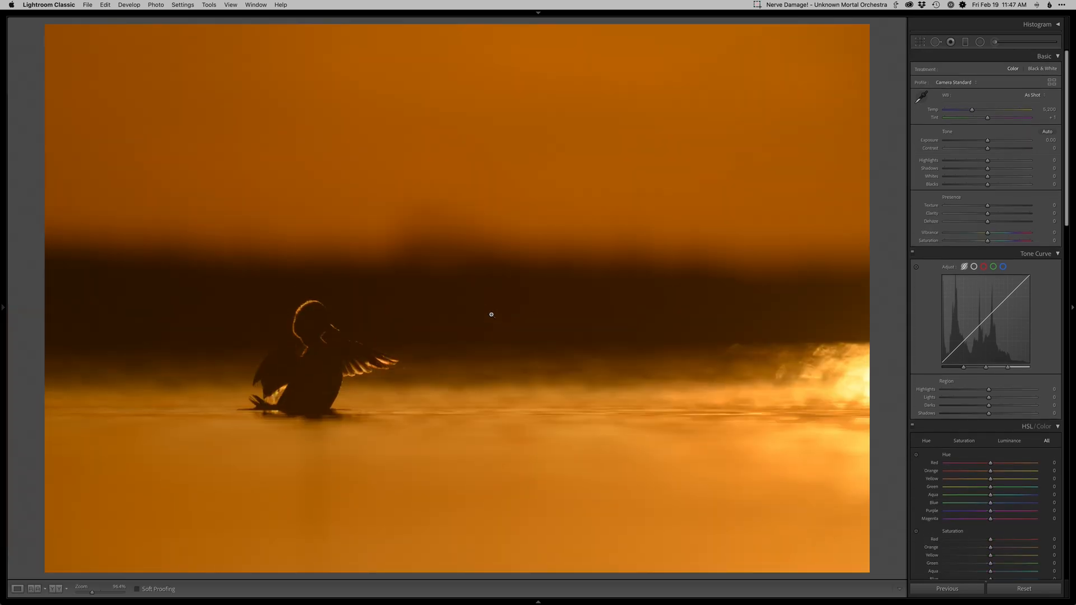
Step: Set the photo's Exposure to +0.20 and its Highlights to -50
key(equal)
key(equal)
key(period)
key(period)
key(shift+minus)
key(shift+minus)
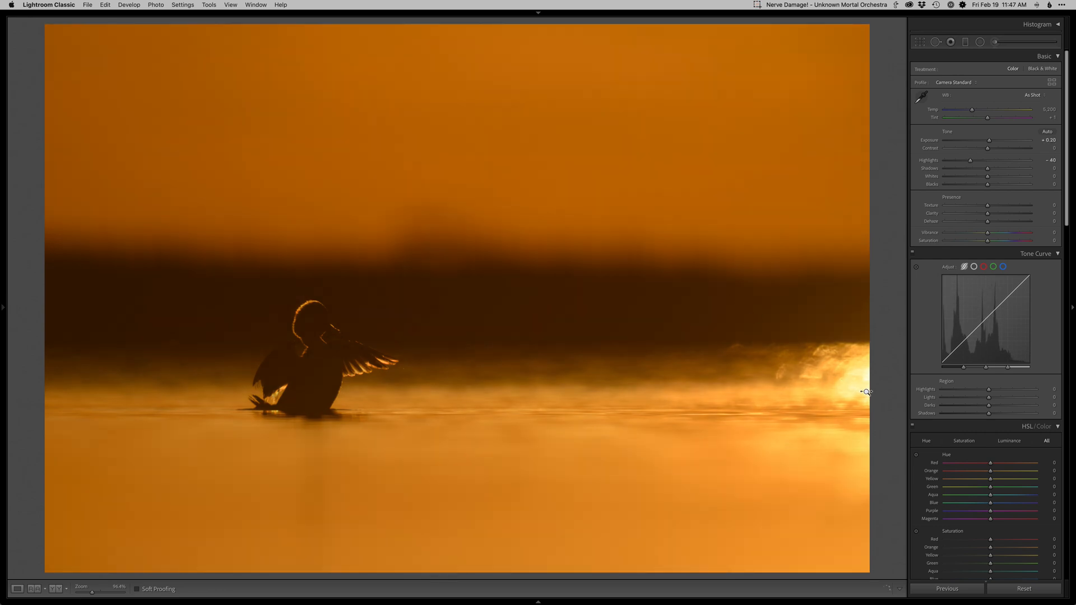
key(minus)
key(minus)
Step: Try the Shadows at +20 and put them back to 0
key(period)
key(shift+equal)
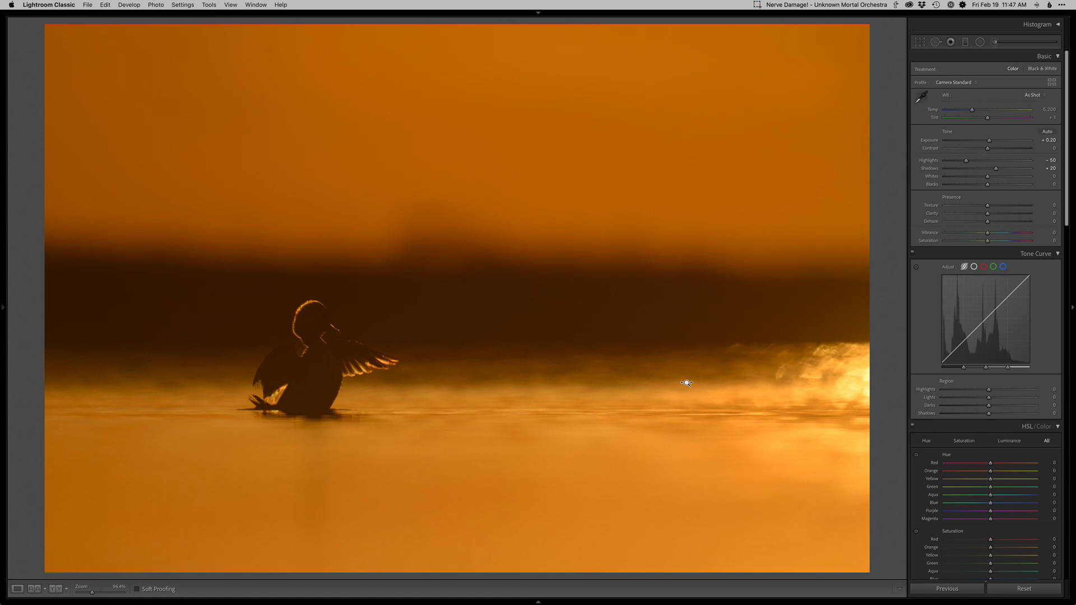
key(minus)
key(minus)
Step: Set the photo's Blacks to -40 to deepen the silhouette and the dark treeline
key(period)
key(period)
key(minus)
key(minus)
key(minus)
key(minus)
key(minus)
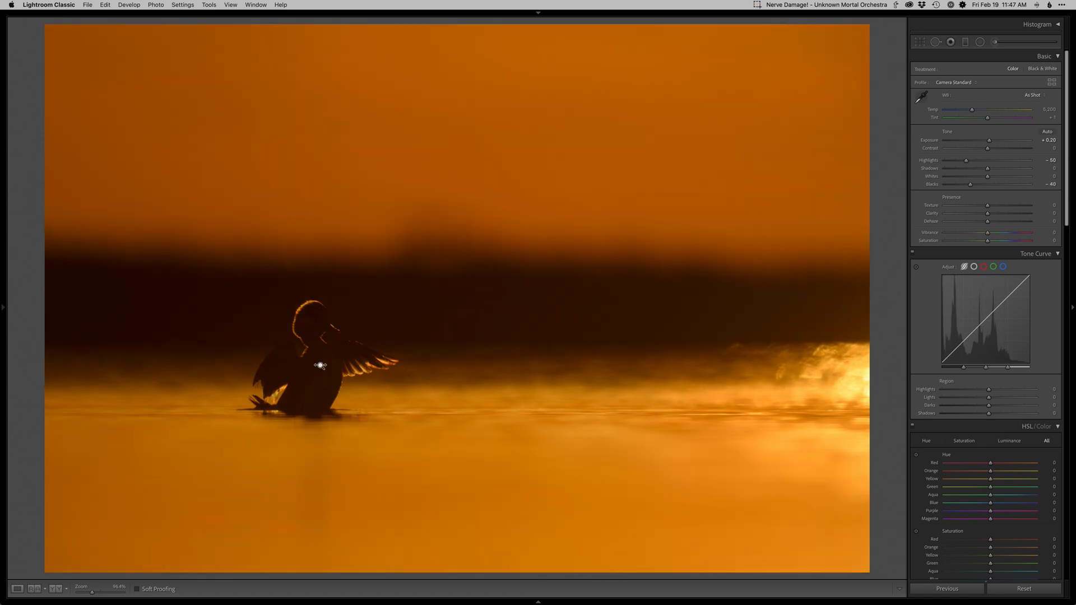
Step: Set the photo's Shadows to -30
key(comma)
key(comma)
key(minus)
key(minus)
key(minus)
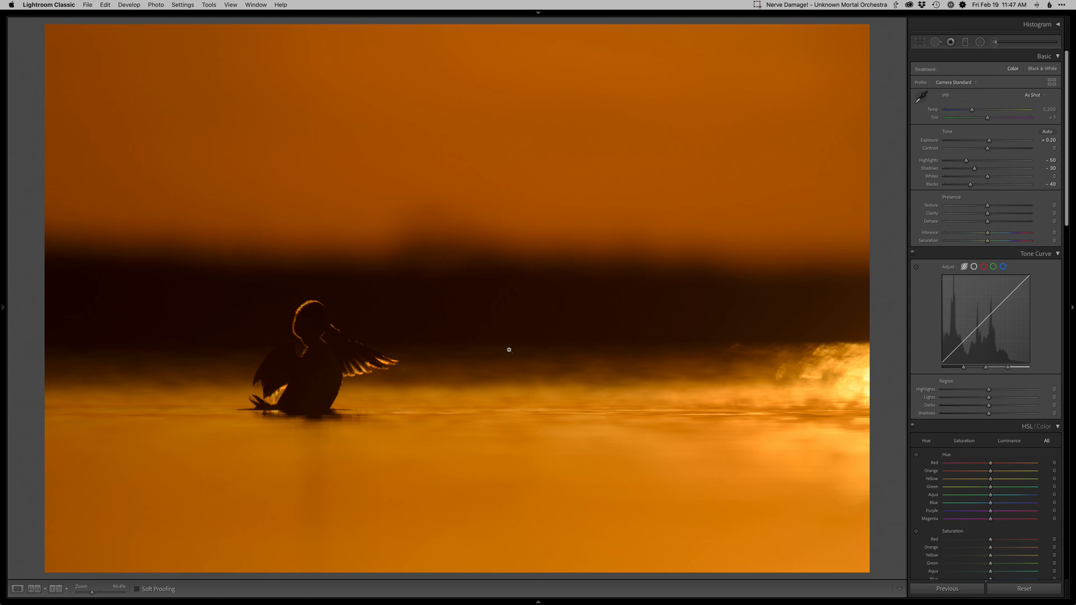
Step: Open the photo in Photoshop and add a Curves adjustment layer with the curve raised to brighten the image
key(super+e)
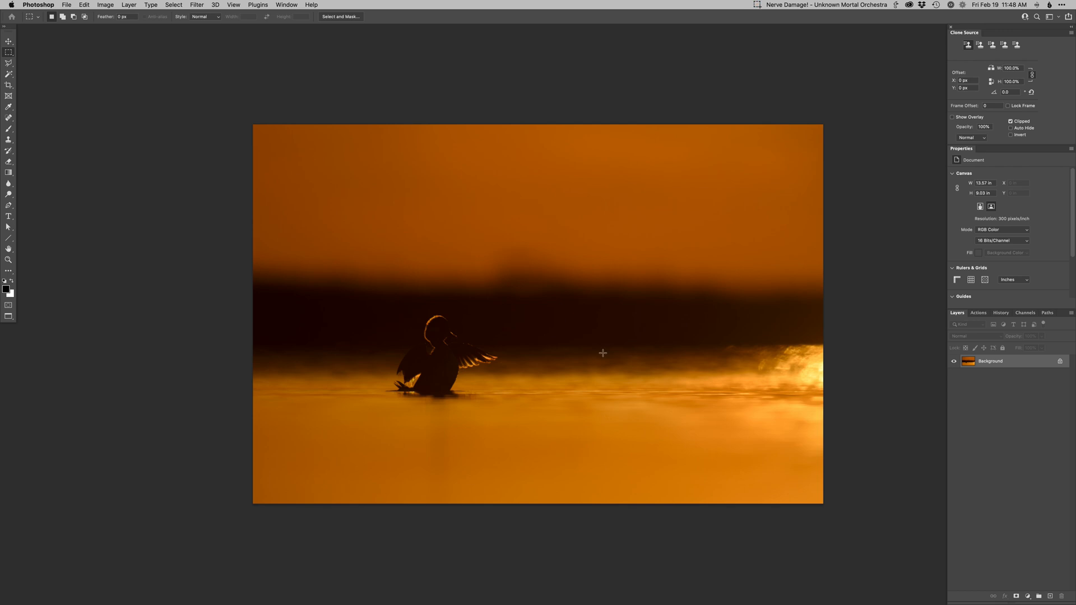
key(super+m)
key(Return)
alt+click(695, 339)
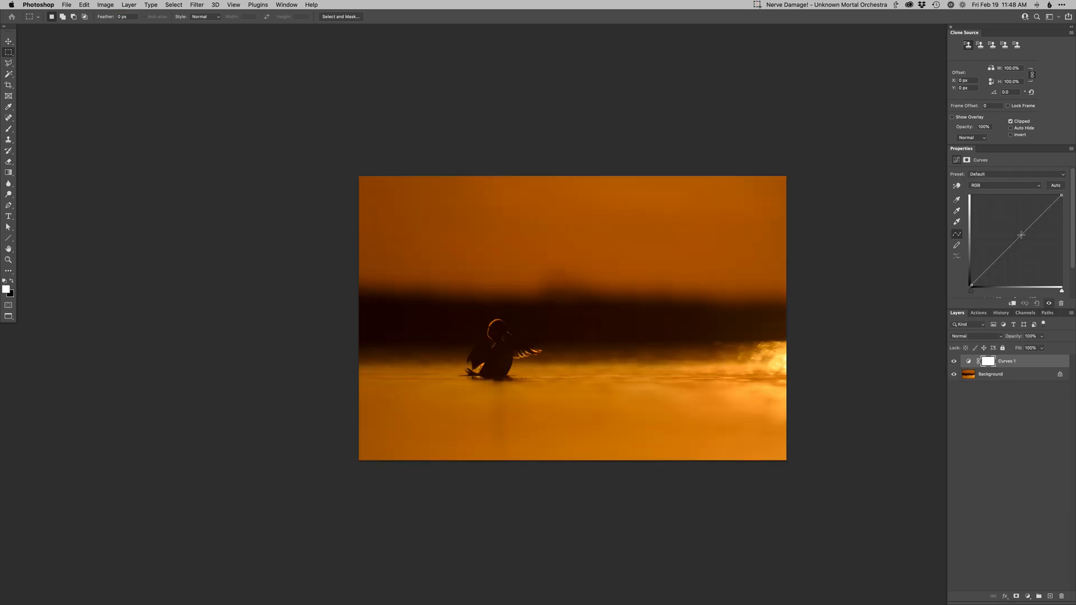
click(1030, 224)
drag(1027, 223, 1024, 223)
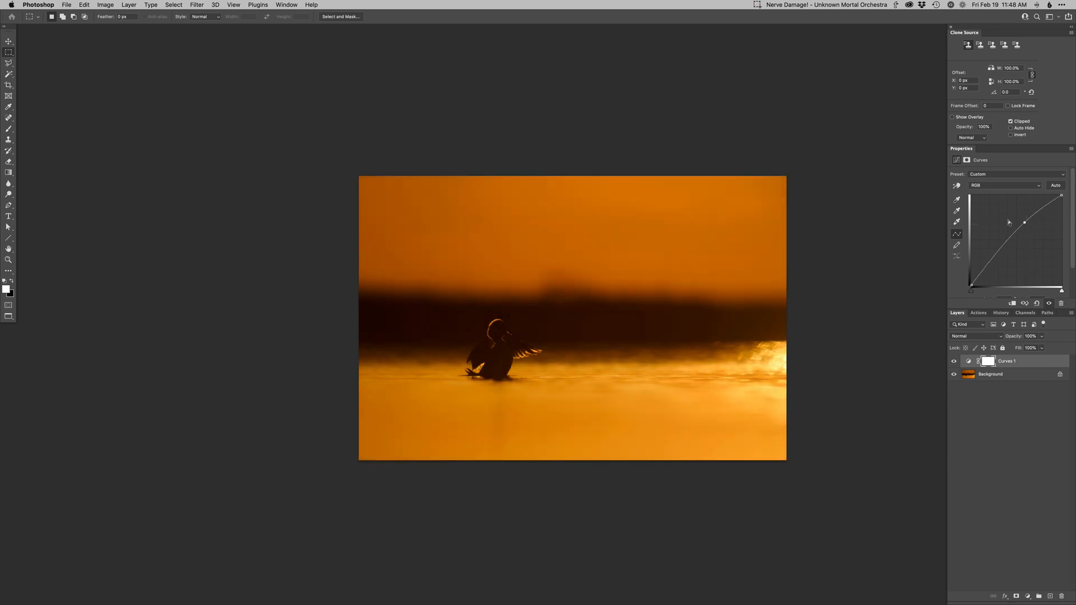
Step: Invert the brightening layer's mask and paint the effect into the sky with a soft white brush of about 1200 px
key(ctrl+i)
key(b)
right_click(650, 298)
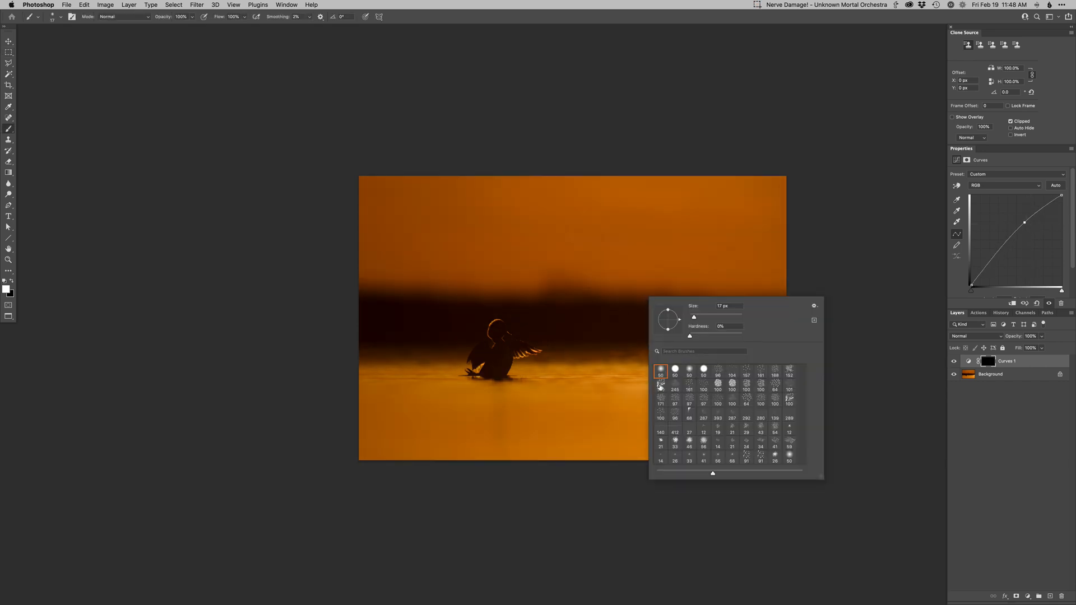
drag(605, 344, 656, 344)
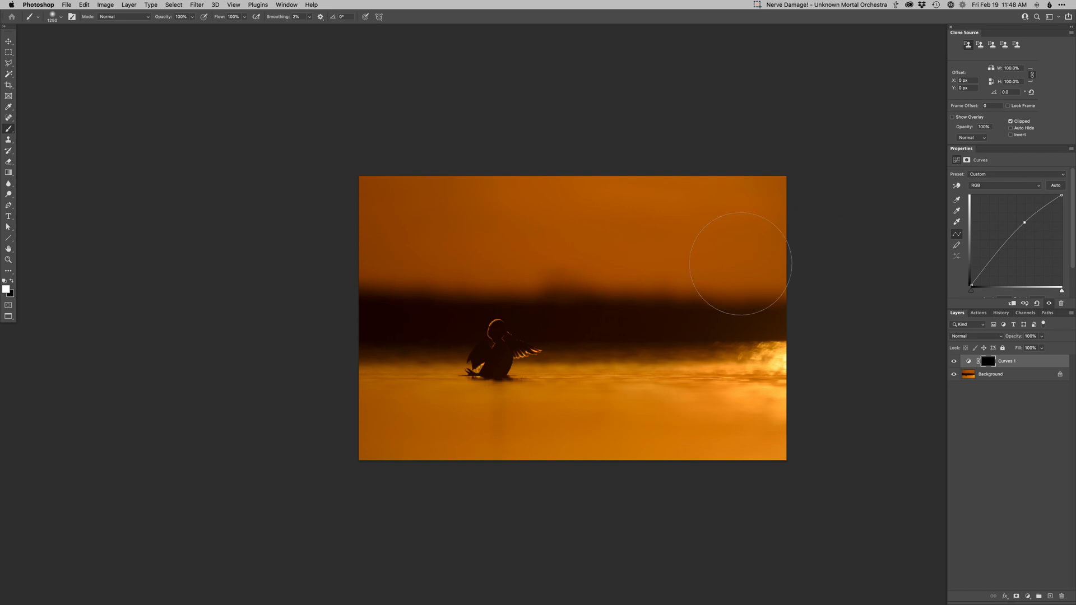
mouse_move(341, 233)
mouse_down()
mouse_move(296, 187)
mouse_move(438, 184)
mouse_up()
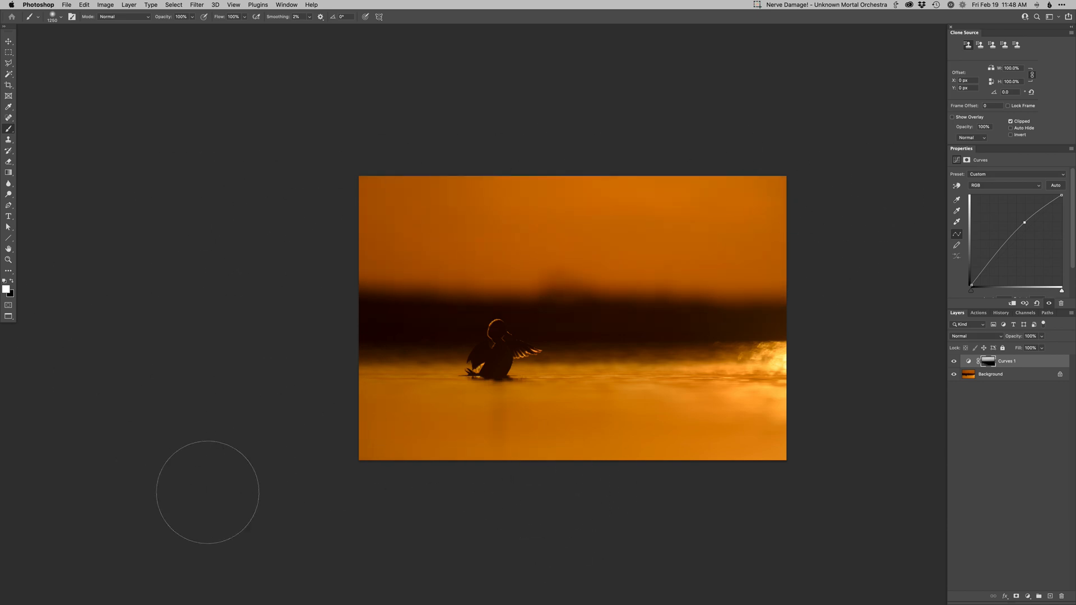
Step: Add a second Curves layer with the curve lowered, invert its mask and paint the darkening over the lower-right water
key(super+m)
key(Return)
drag(1050, 214, 1038, 224)
key(super+i)
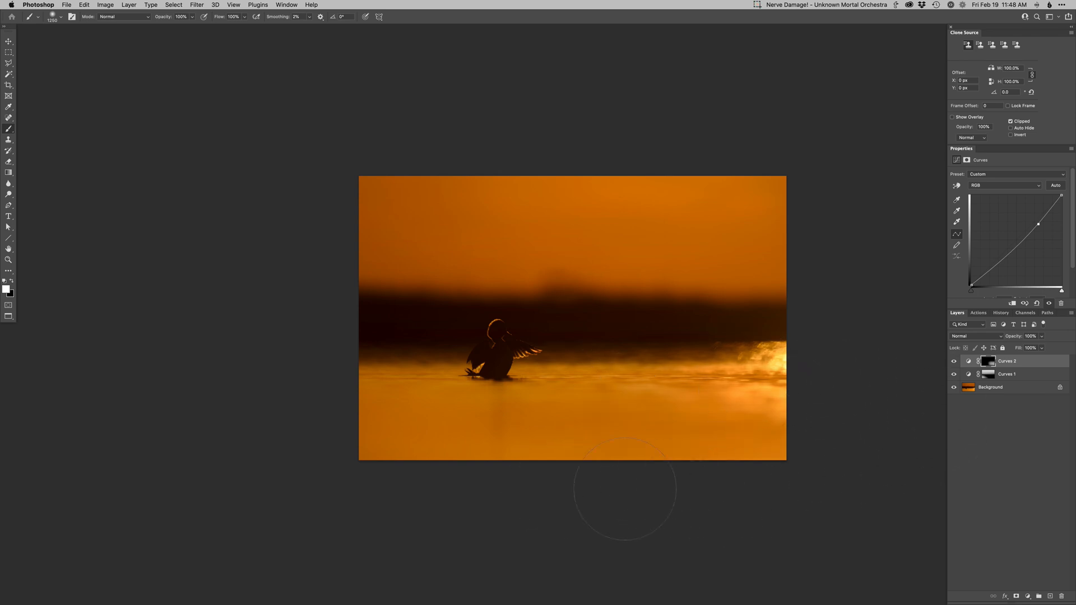
key(x)
key(x)
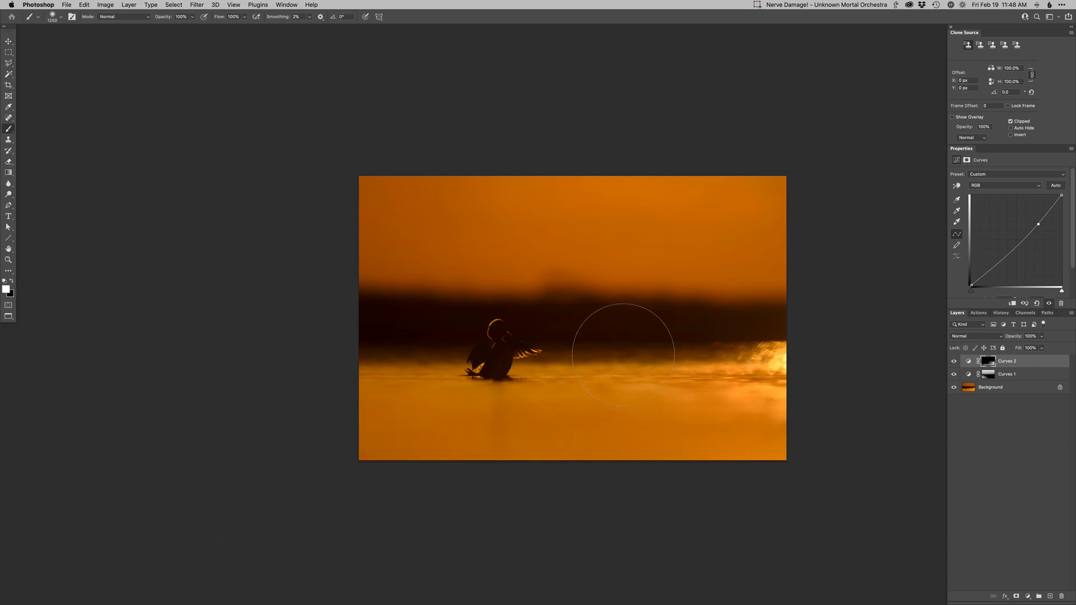
Step: Add a Burn curves layer and paint it across the dark treeline band with a smaller soft brush
key(F2)
drag(591, 342, 513, 338)
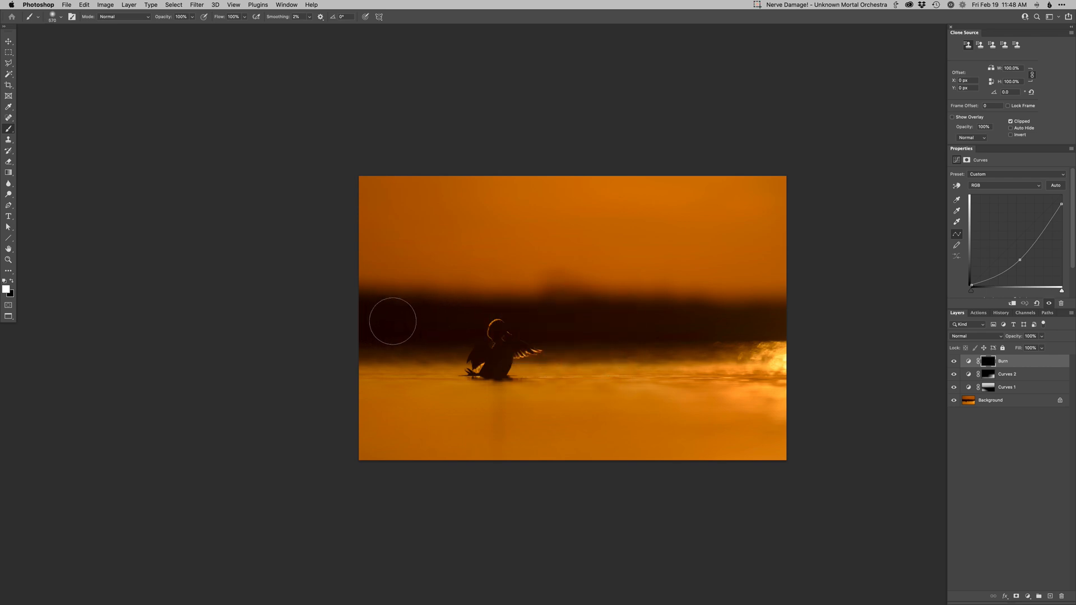
drag(443, 331, 437, 331)
mouse_move(827, 321)
mouse_down()
mouse_move(427, 312)
mouse_move(935, 311)
mouse_move(518, 312)
mouse_move(805, 321)
mouse_up()
Step: Paint the burn effect off the duck's head edge with a small black brush on the Burn layer's mask
mouse_move(483, 337)
mouse_down()
mouse_move(526, 341)
mouse_move(528, 297)
mouse_up()
right_click(525, 329)
click(581, 400)
key(x)
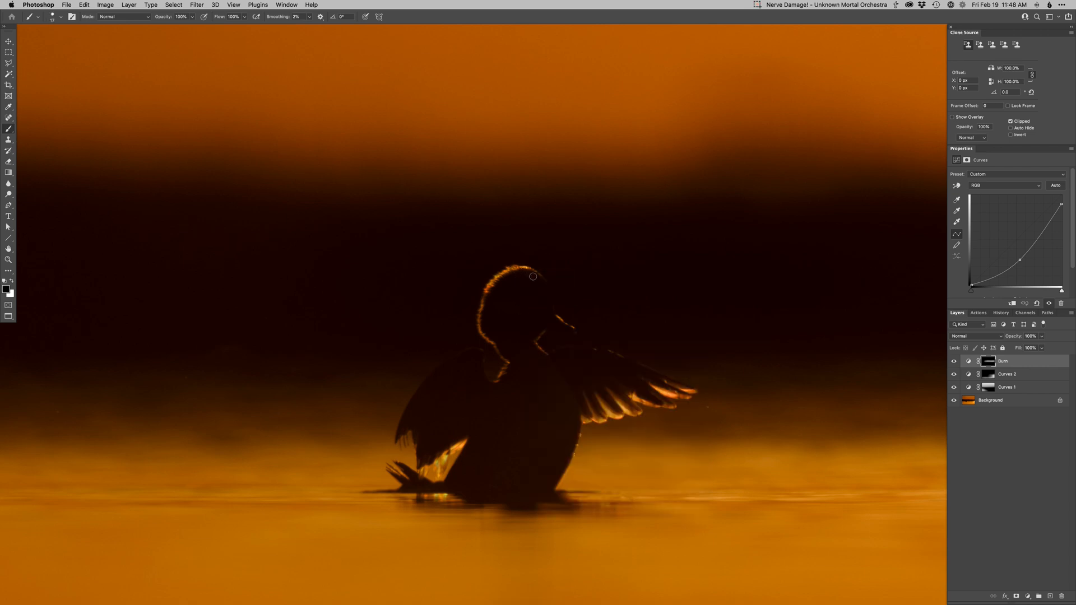
click(550, 308)
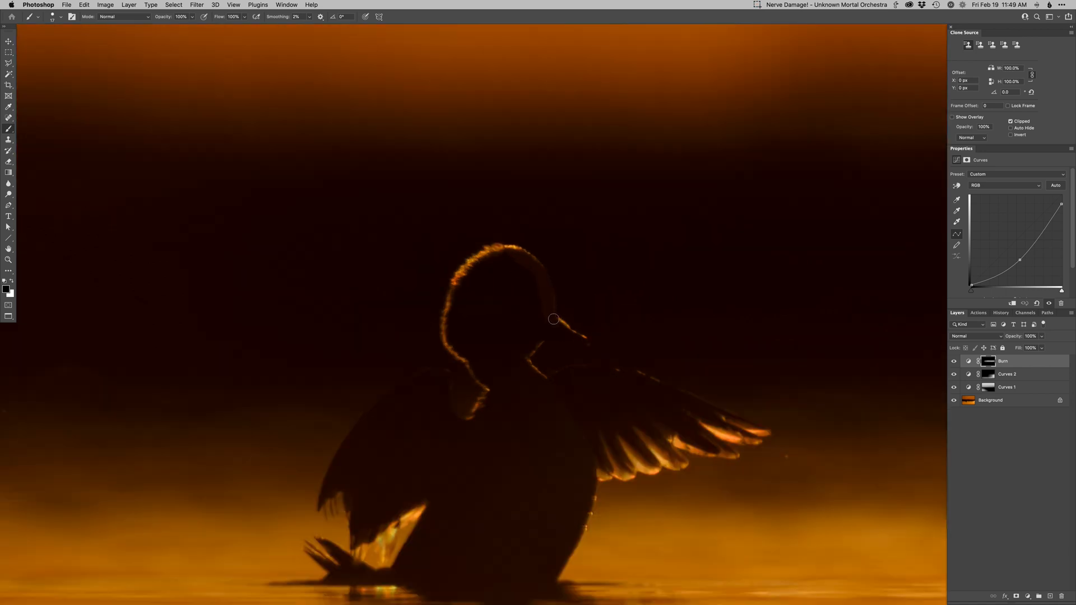
Step: With a reduced brush, paint the burn off the duck's bill and wing edge, undoing the last stray stroke
key(bracketleft)
key(bracketleft)
key(bracketleft)
key(bracketleft)
key(bracketleft)
key(bracketleft)
key(bracketleft)
key(bracketleft)
drag(531, 333, 538, 333)
mouse_move(551, 327)
mouse_down()
mouse_move(525, 342)
mouse_move(520, 362)
mouse_move(539, 387)
mouse_move(591, 370)
mouse_move(640, 379)
mouse_move(748, 432)
mouse_up()
mouse_move(740, 426)
mouse_down()
mouse_move(758, 432)
mouse_move(745, 441)
mouse_up()
mouse_move(629, 402)
mouse_down()
mouse_move(656, 411)
mouse_move(612, 394)
mouse_move(640, 421)
mouse_move(559, 460)
mouse_move(598, 397)
mouse_move(567, 390)
mouse_move(629, 413)
mouse_move(585, 401)
mouse_move(578, 418)
mouse_move(511, 458)
mouse_move(474, 510)
mouse_move(499, 402)
mouse_move(427, 443)
mouse_move(434, 387)
mouse_move(404, 440)
mouse_up()
key(super+z)
Step: Enlarge the brush and mask the burn off the inside of the duck's head and body
mouse_move(439, 386)
mouse_down()
mouse_move(420, 377)
mouse_move(362, 426)
mouse_move(403, 387)
mouse_move(381, 407)
mouse_move(326, 493)
mouse_move(425, 379)
mouse_move(441, 376)
mouse_move(453, 424)
mouse_move(482, 425)
mouse_move(432, 425)
mouse_move(365, 475)
mouse_move(524, 396)
mouse_move(503, 378)
mouse_up()
key(bracketright)
key(bracketright)
key(bracketright)
key(bracketright)
drag(489, 303, 485, 303)
mouse_move(505, 259)
mouse_down()
mouse_move(467, 283)
mouse_move(449, 317)
mouse_move(452, 336)
mouse_move(486, 373)
mouse_move(481, 298)
mouse_move(526, 288)
mouse_move(533, 314)
mouse_move(501, 345)
mouse_move(489, 337)
mouse_up()
Step: Add a third Curves layer with the black point moved in slightly to deepen the darks, and invert its mask
key(super+shift+m)
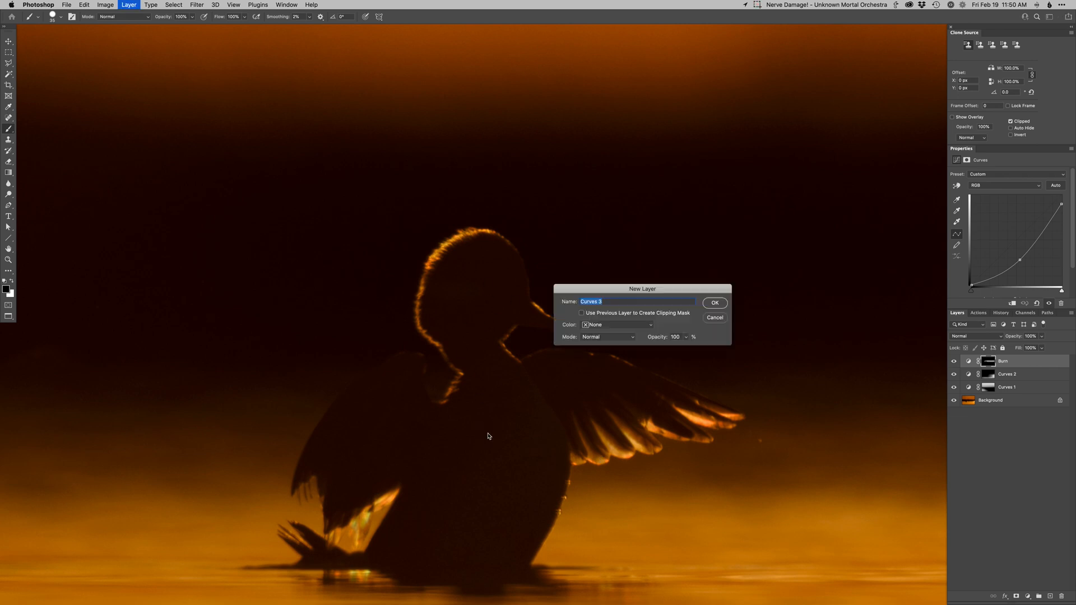
key(Return)
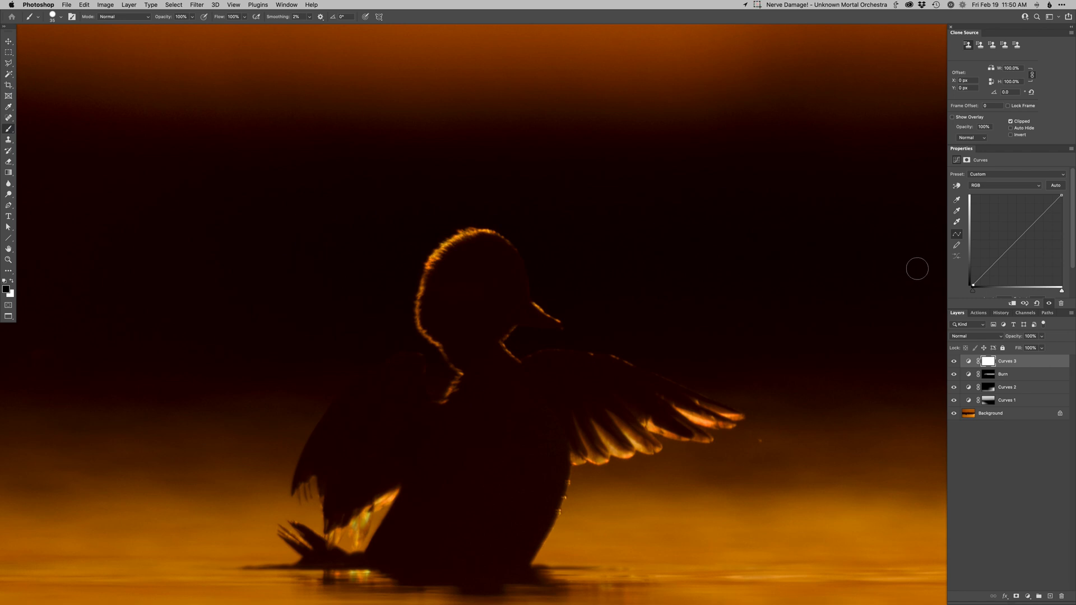
drag(994, 264, 996, 262)
key(super+i)
Step: With a larger soft brush, paint white on the Curves 3 mask over the duck's head and body, comparing the layer off and on
right_click(602, 338)
click(614, 409)
drag(550, 413, 579, 413)
click(988, 361)
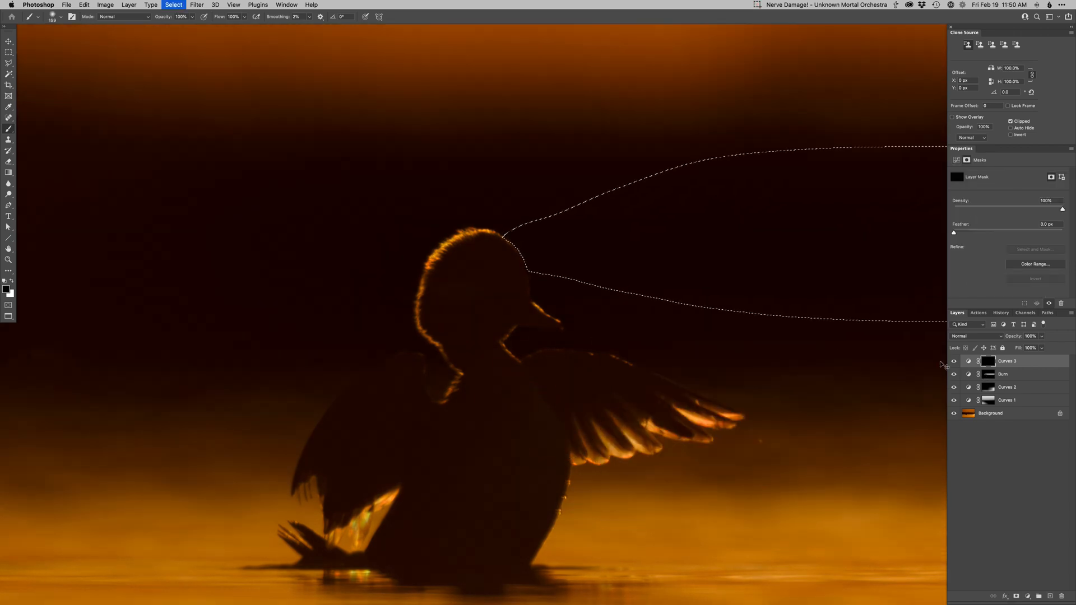
key(x)
mouse_move(480, 271)
mouse_down()
mouse_move(457, 288)
mouse_move(512, 458)
mouse_move(501, 560)
mouse_move(524, 565)
mouse_up()
key(super+d)
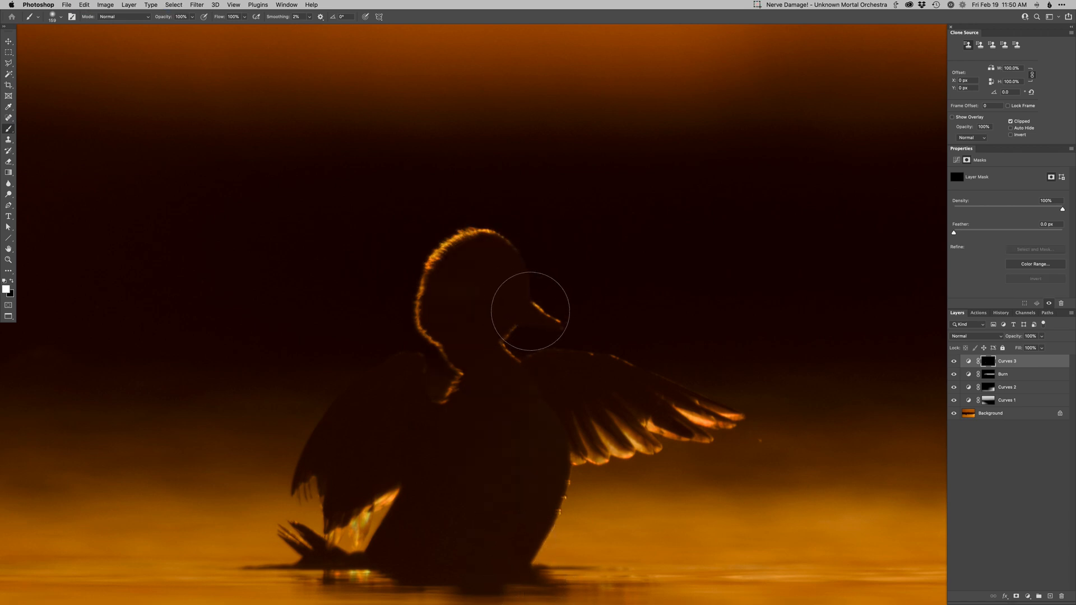
key(super+d)
drag(527, 318, 507, 318)
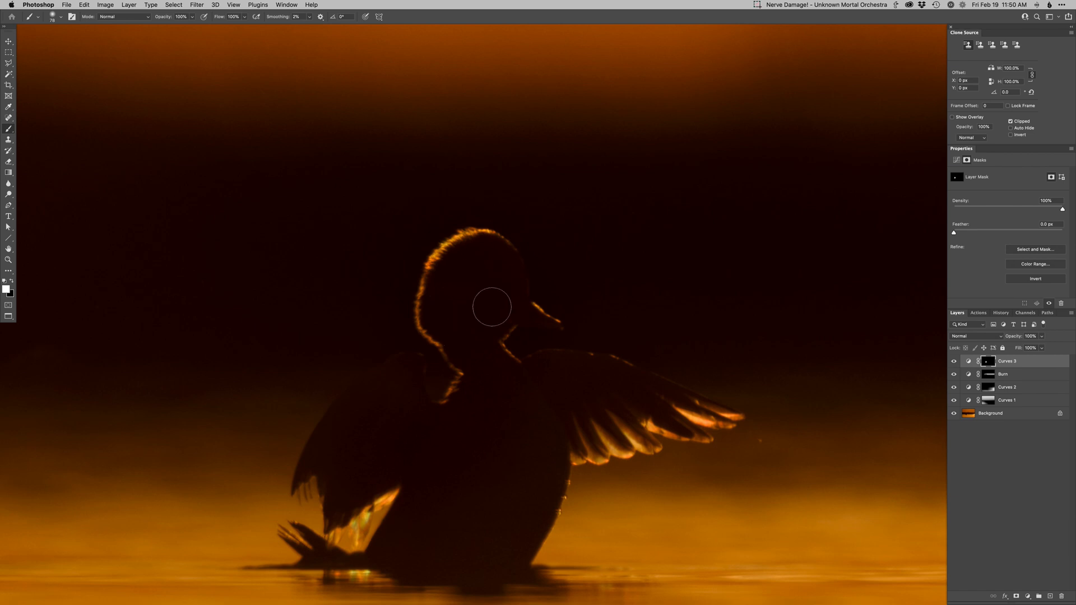
key(Right)
click(955, 361)
click(955, 362)
Step: Add a fourth Curves layer with the upper midtones raised to brighten the image, and invert its mask
scroll(579, 408, up, 3)
mouse_move(552, 427)
mouse_down()
mouse_move(615, 456)
mouse_move(651, 422)
mouse_move(639, 435)
mouse_up()
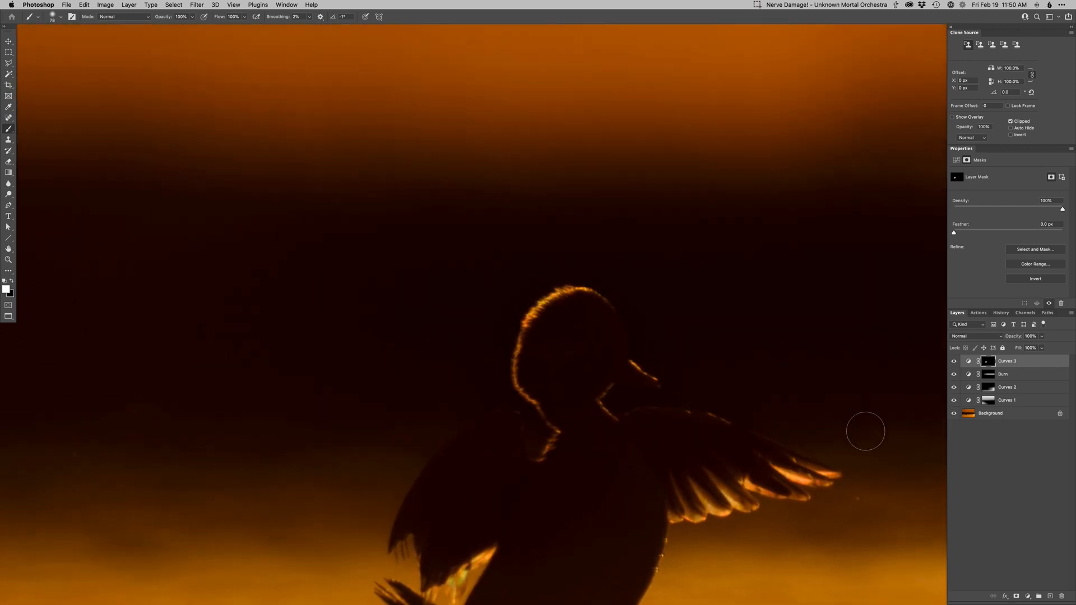
key(super+m)
key(Return)
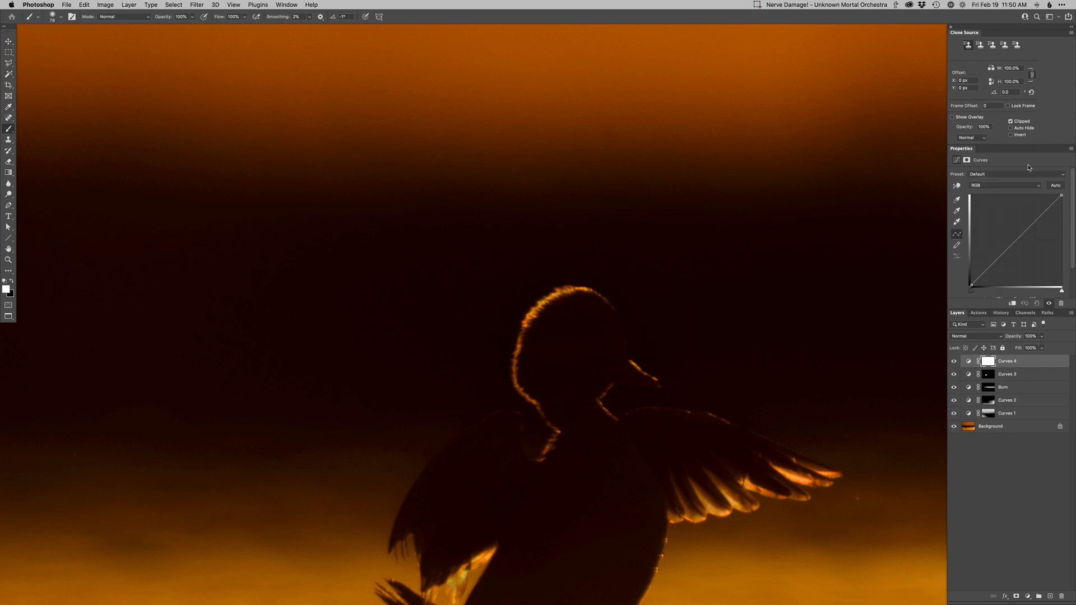
drag(1039, 210, 1020, 204)
key(super+i)
Step: With a very small brush, paint white on the Curves 4 mask along the duck's forehead, bill, throat and the start of the outstretched wing
scroll(530, 331, up, 2)
right_click(590, 314)
click(616, 378)
drag(658, 299, 611, 303)
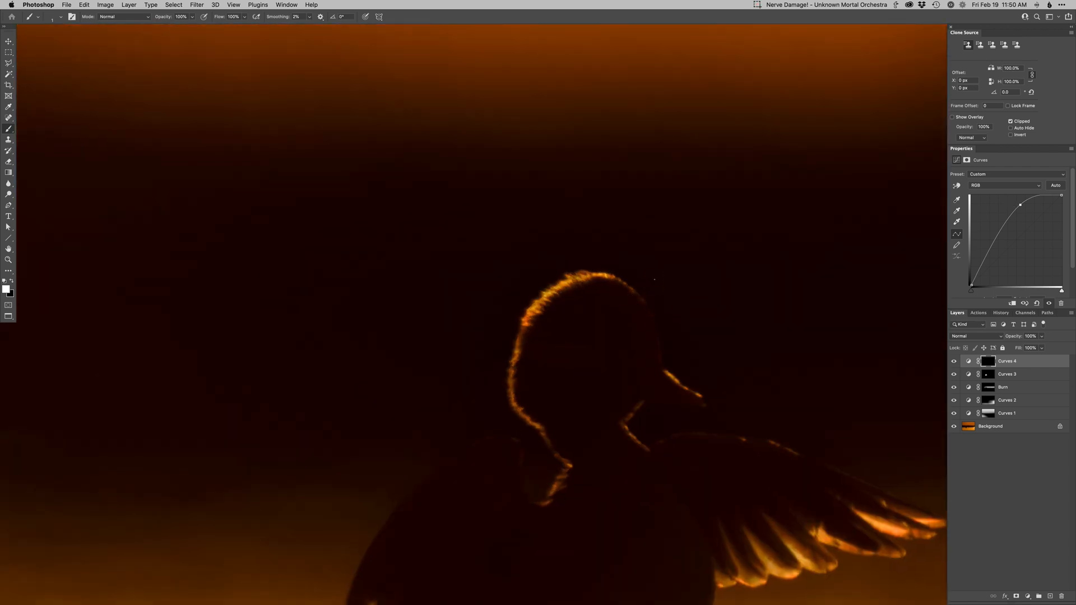
drag(615, 275, 618, 276)
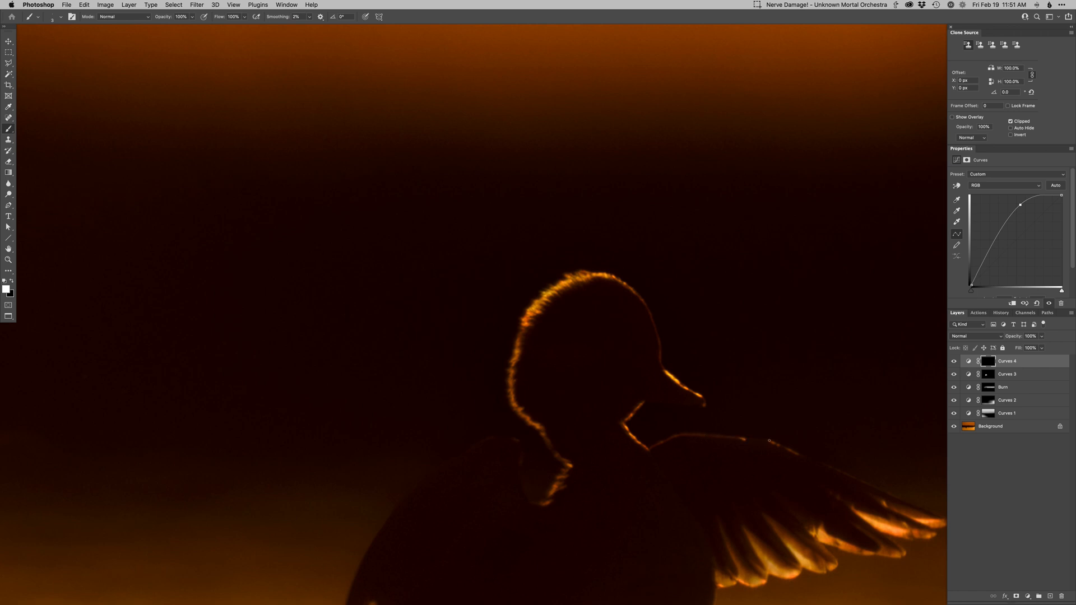
Step: Try Luminosity blending on Curves 4, restore Normal, and lower the layer's Red channel curve slightly
key(v)
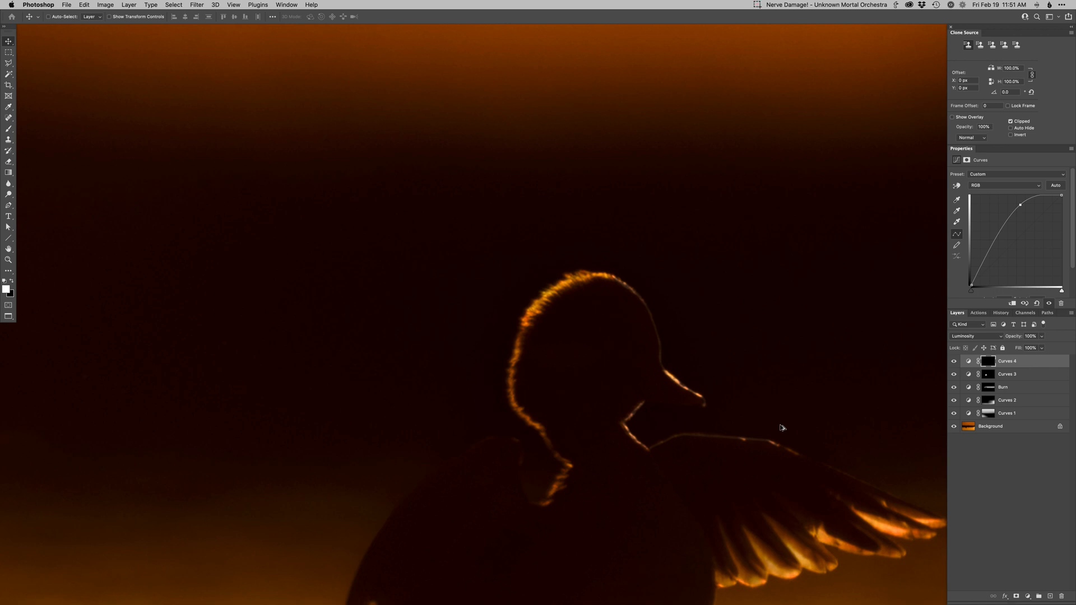
key(alt+3)
key(b)
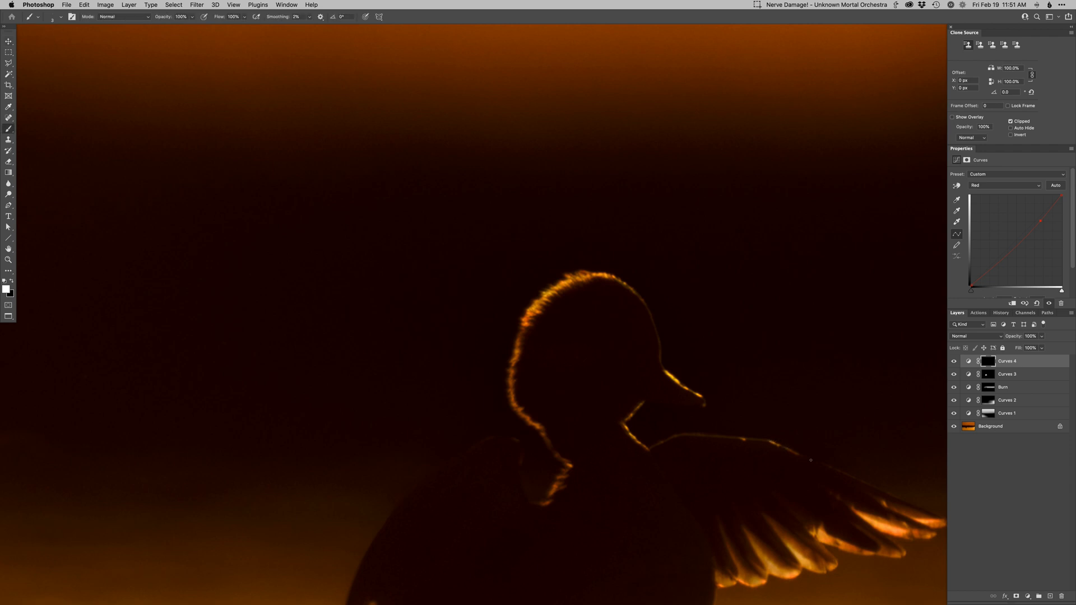
Step: Paint a thin line of rim light on the Curves 4 mask along the upper edges of both wings
scroll(812, 460, right, 5)
scroll(813, 460, down, 2)
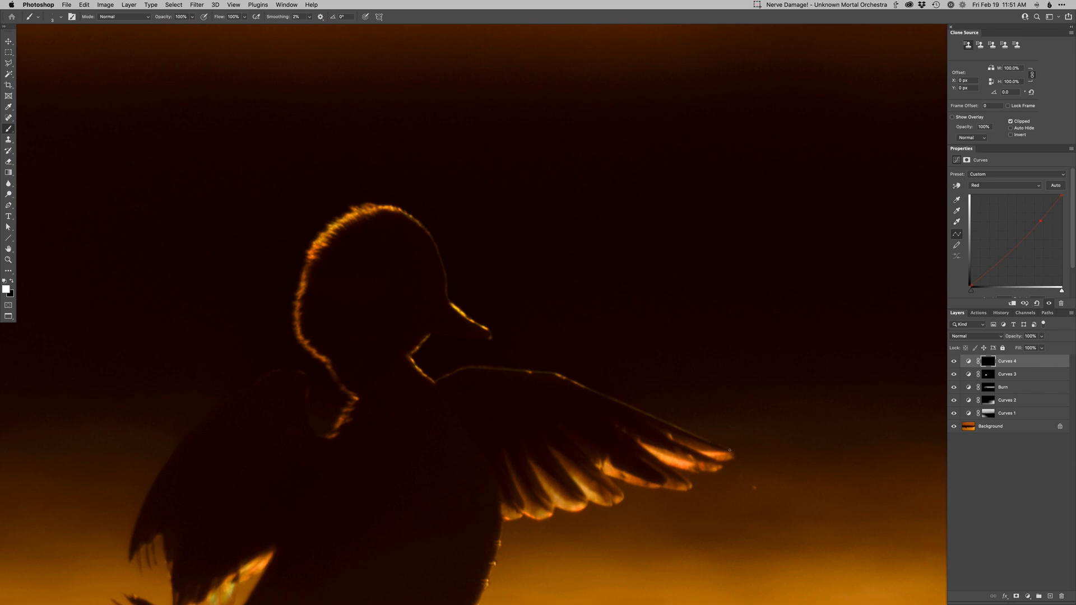
drag(412, 338, 564, 401)
drag(483, 430, 639, 322)
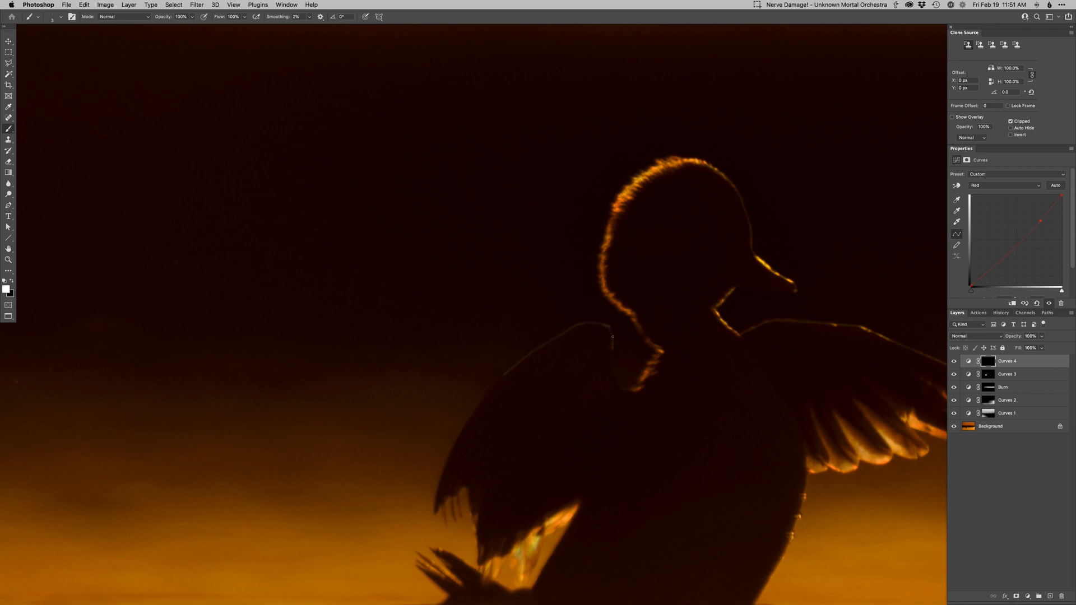
key(x)
key(x)
Step: Brighten the rim light on the back of the duck's neck down to where it meets the rear wing
alt+click(684, 433)
drag(683, 432, 533, 406)
drag(533, 354, 557, 410)
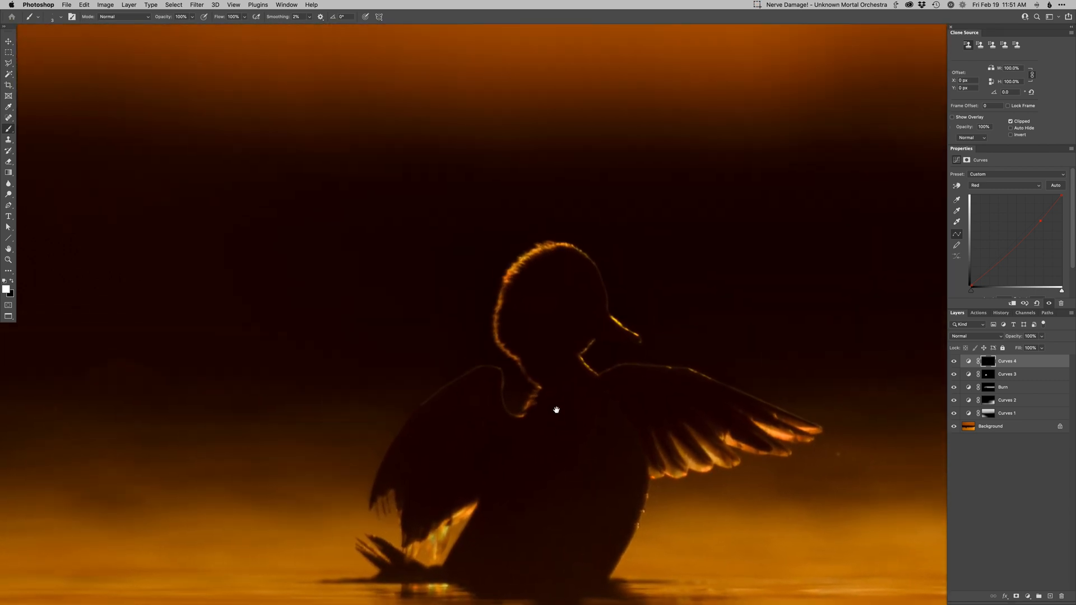
super+click(524, 370)
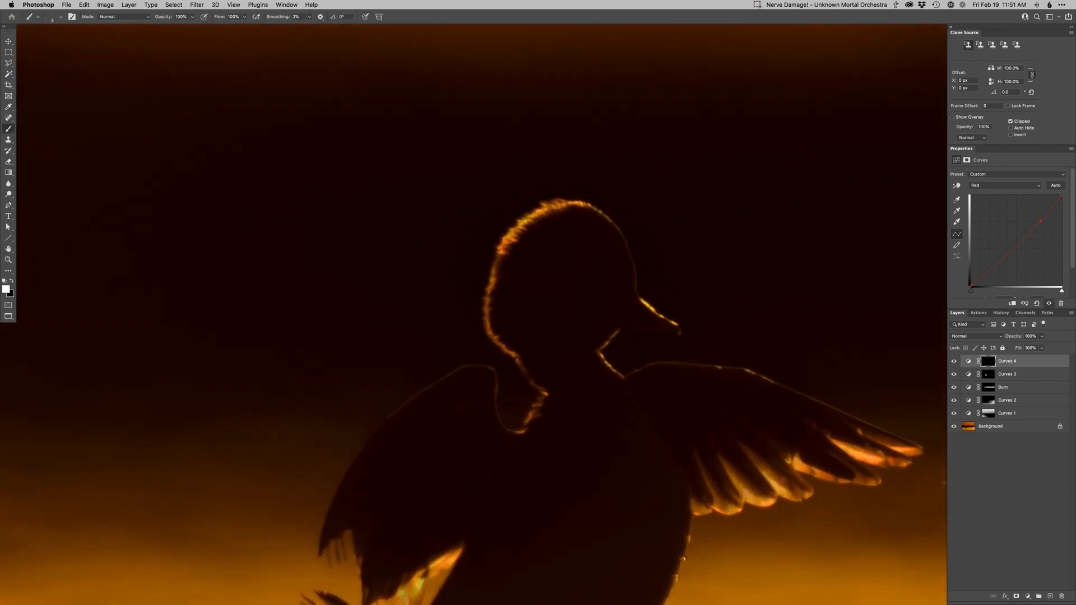
drag(516, 356, 541, 400)
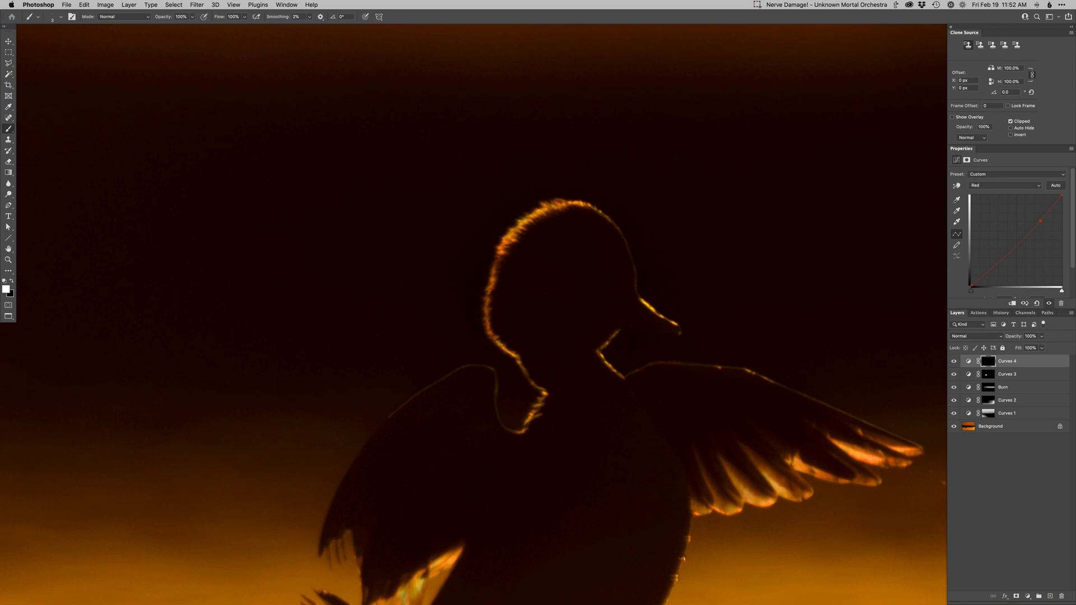
Step: Make a Color Range selection by sampling the golden rim along the back and top of the duck's head
scroll(492, 329, up, 3)
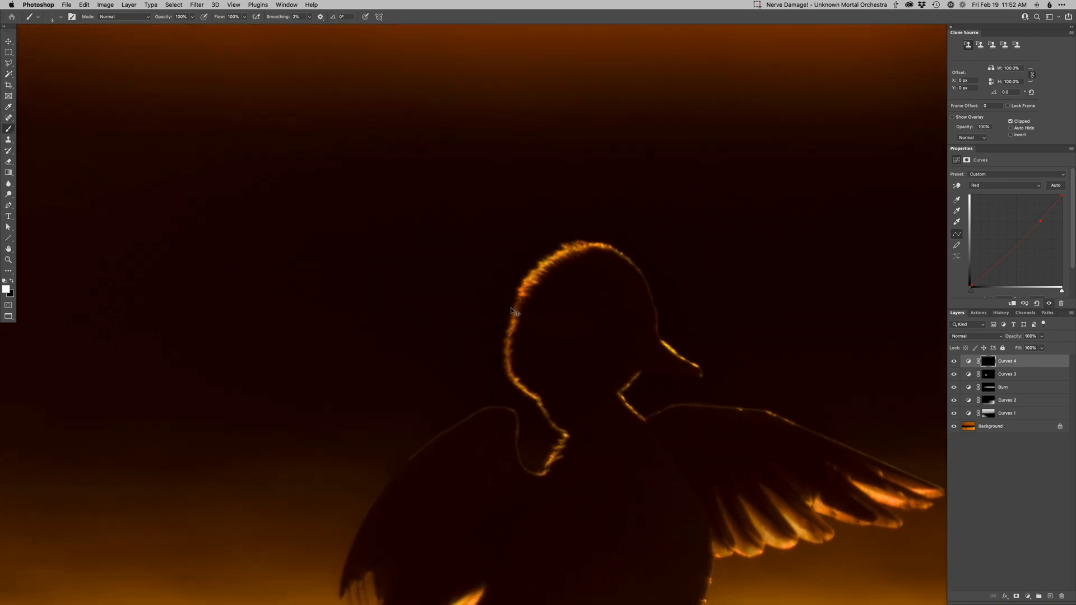
key(super+shift+c)
click(522, 291)
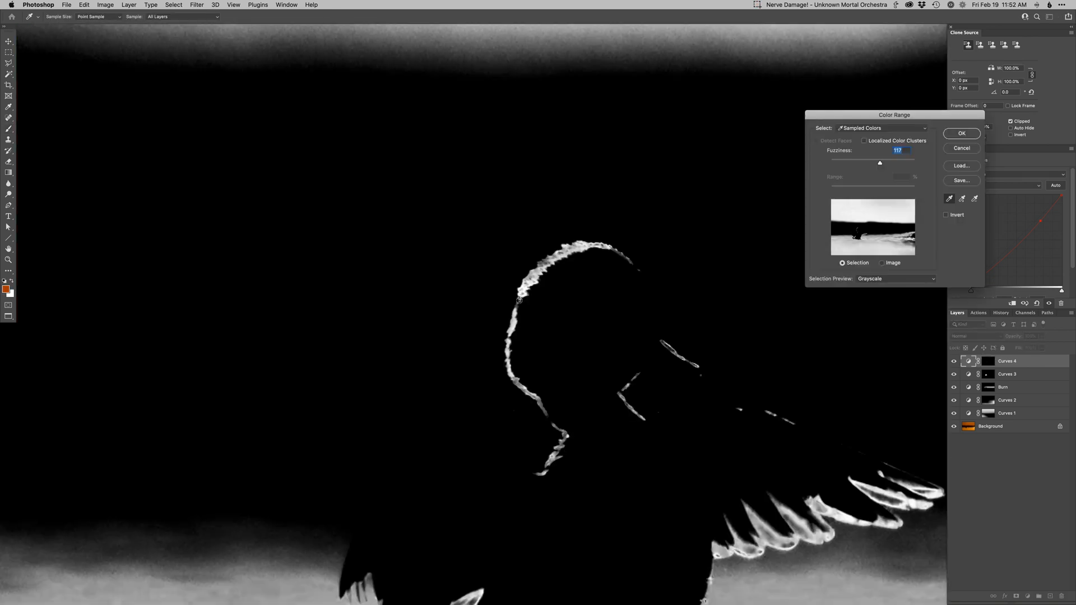
click(523, 290)
click(530, 277)
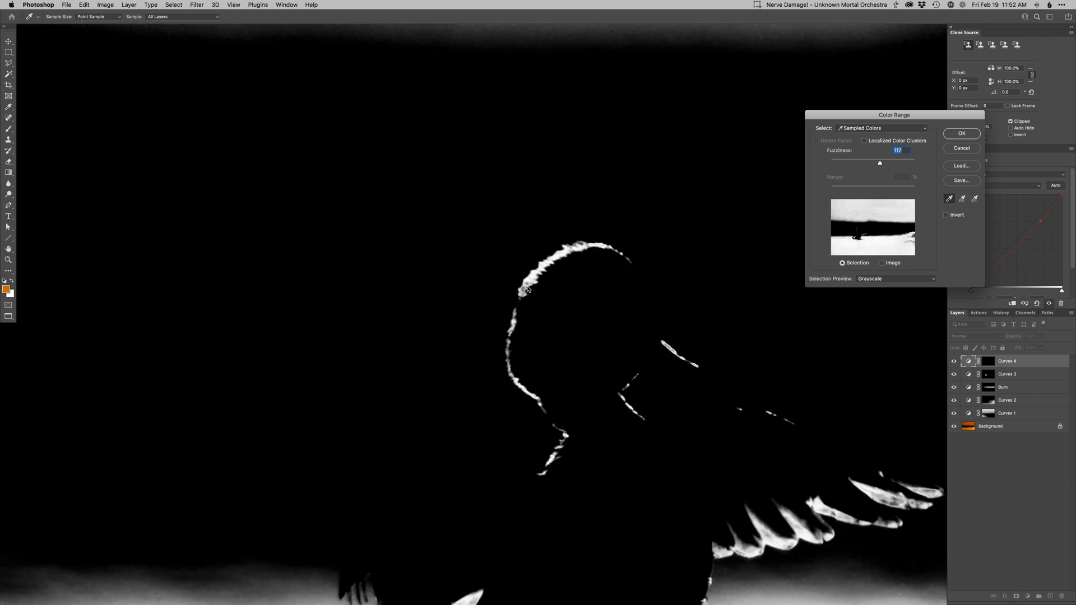
click(521, 289)
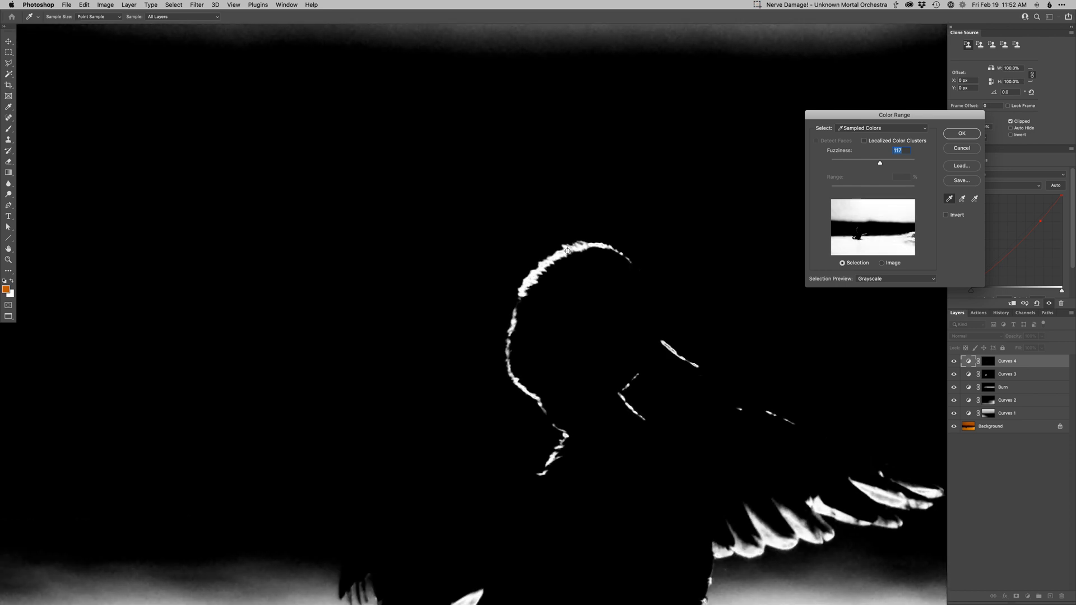
click(583, 246)
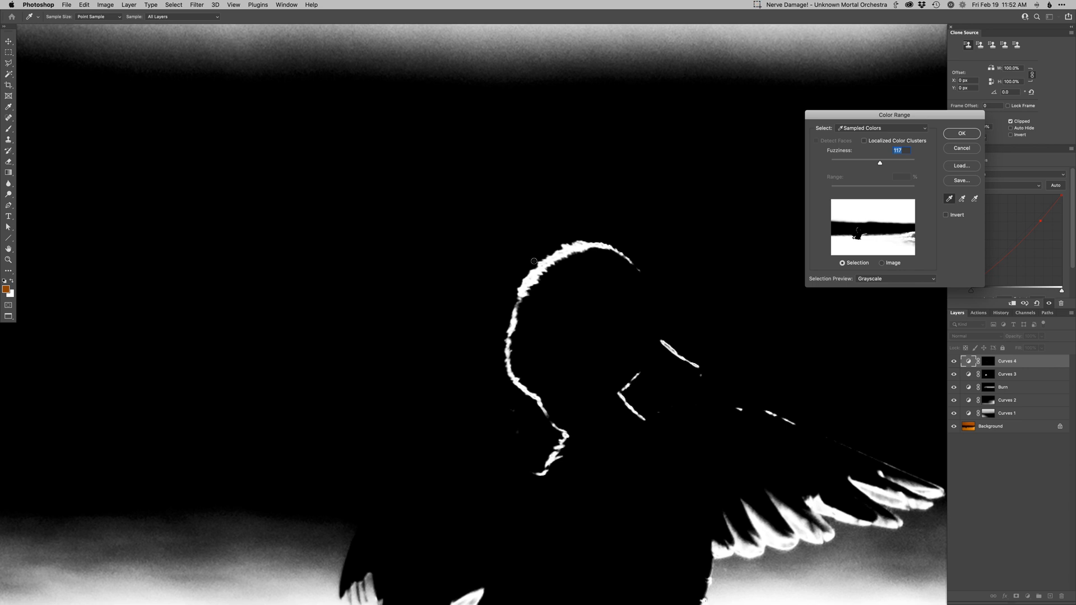
key(Return)
Step: With an enlarged soft white brush, paint the brightening onto the selected rim from the duck's nape to the top of its head
key(b)
key(d)
right_click(548, 304)
click(565, 373)
key(bracketright)
key(bracketright)
key(bracketright)
mouse_move(523, 377)
mouse_down()
mouse_move(507, 359)
mouse_move(521, 292)
mouse_move(557, 256)
mouse_up()
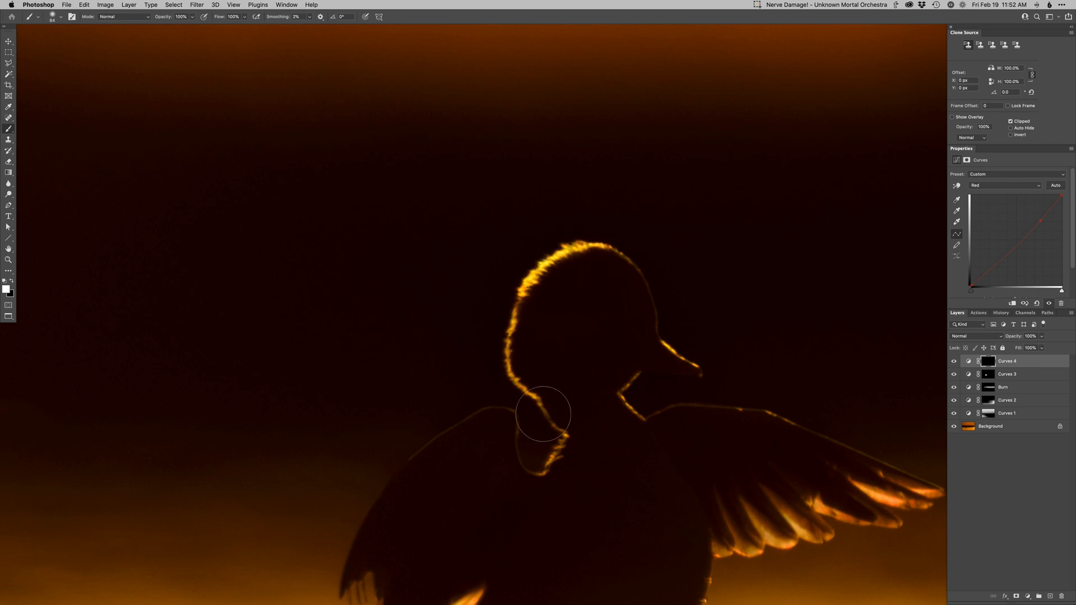
Step: Make a Color Range selection sampled from the backlit wing feathers, with Fuzziness set to 91
scroll(570, 261, down, 3)
scroll(570, 262, right, 5)
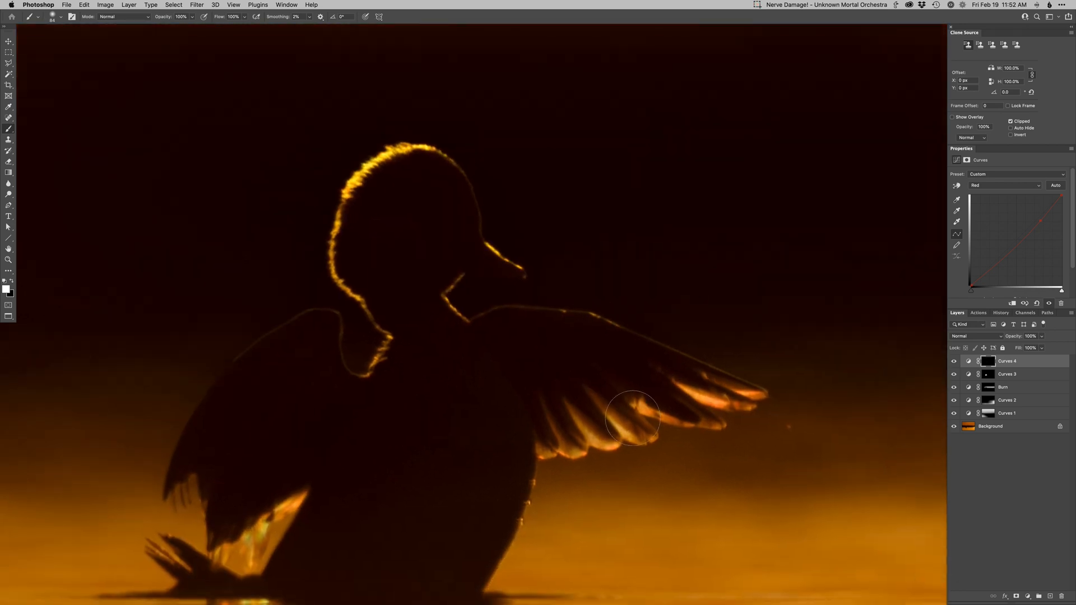
key(super+shift+c)
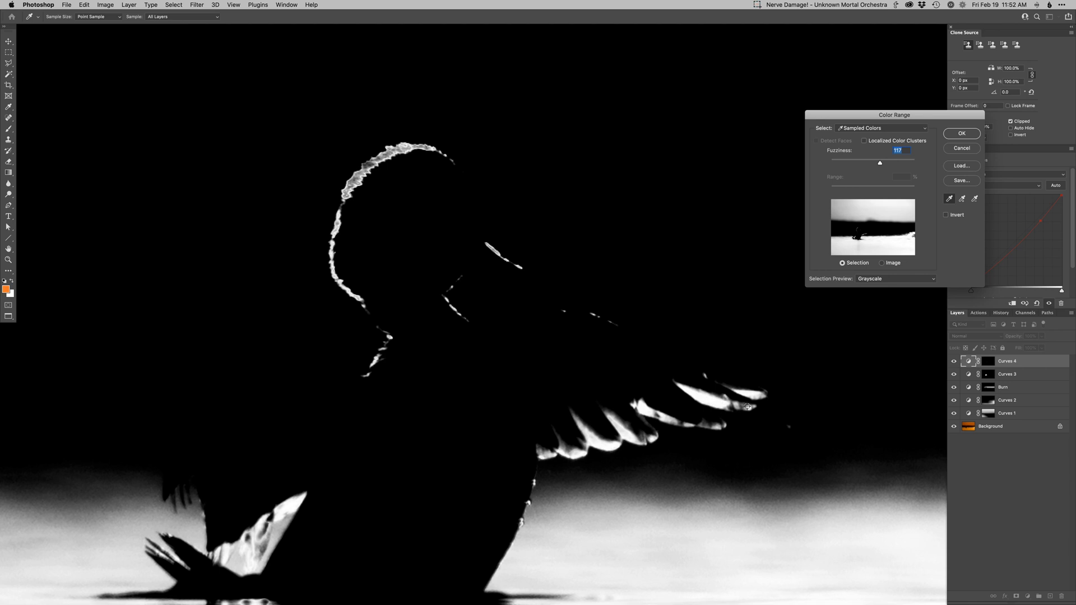
click(741, 408)
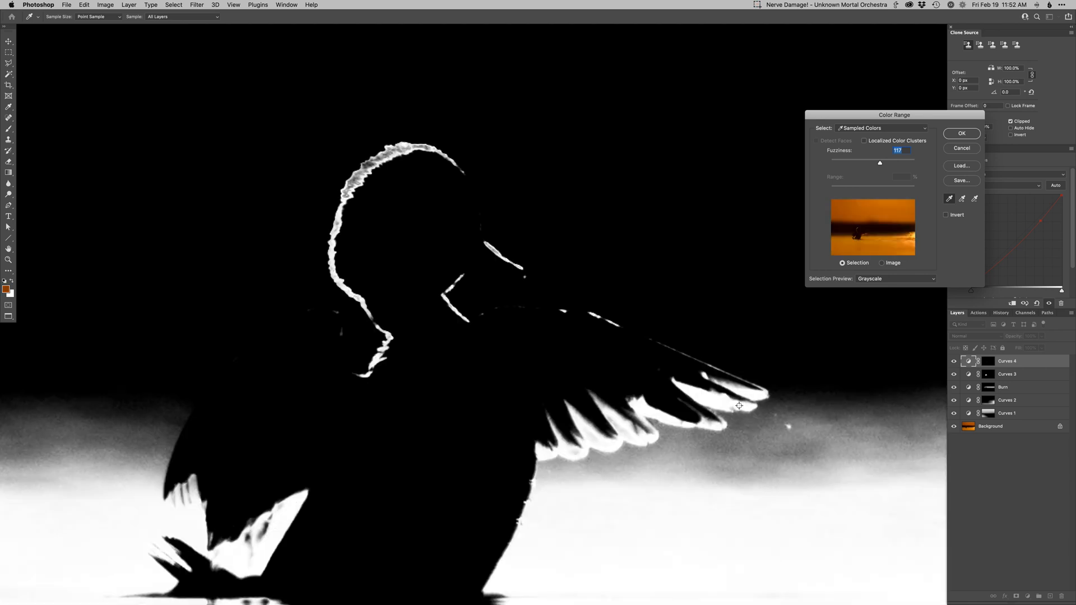
key(super+z)
click(584, 436)
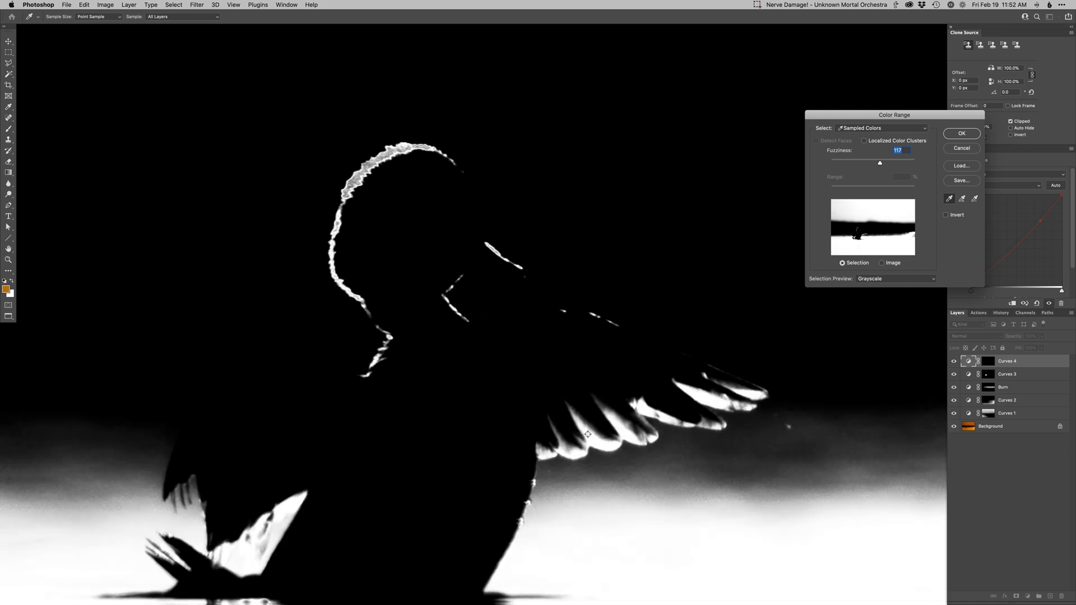
drag(880, 163, 870, 164)
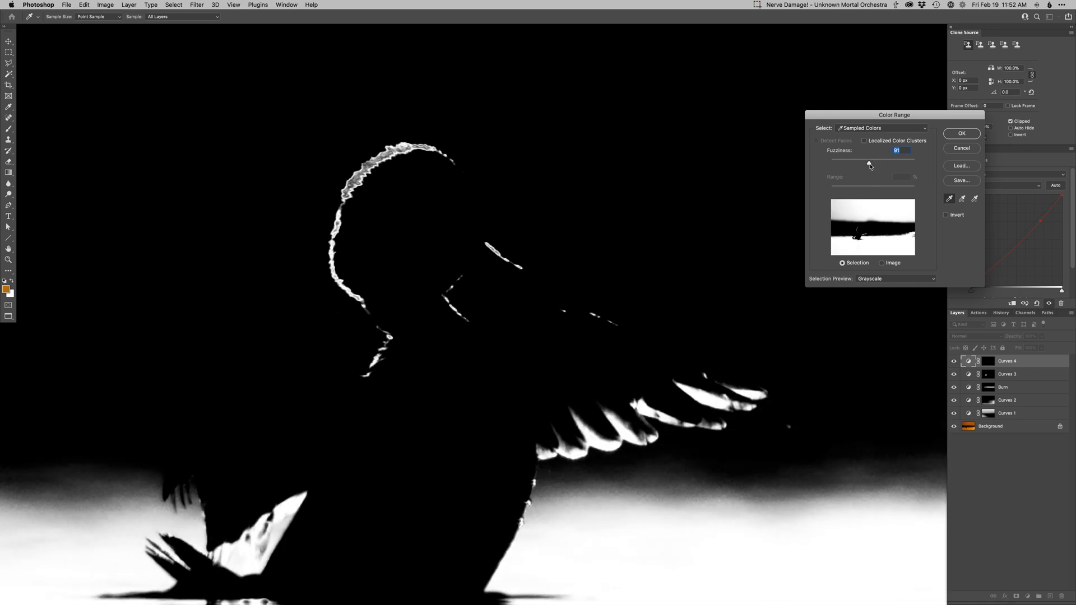
key(Return)
Step: Paint white on the Curves 4 mask over the backlit wing feathers and the glowing feathers near the tail
key(b)
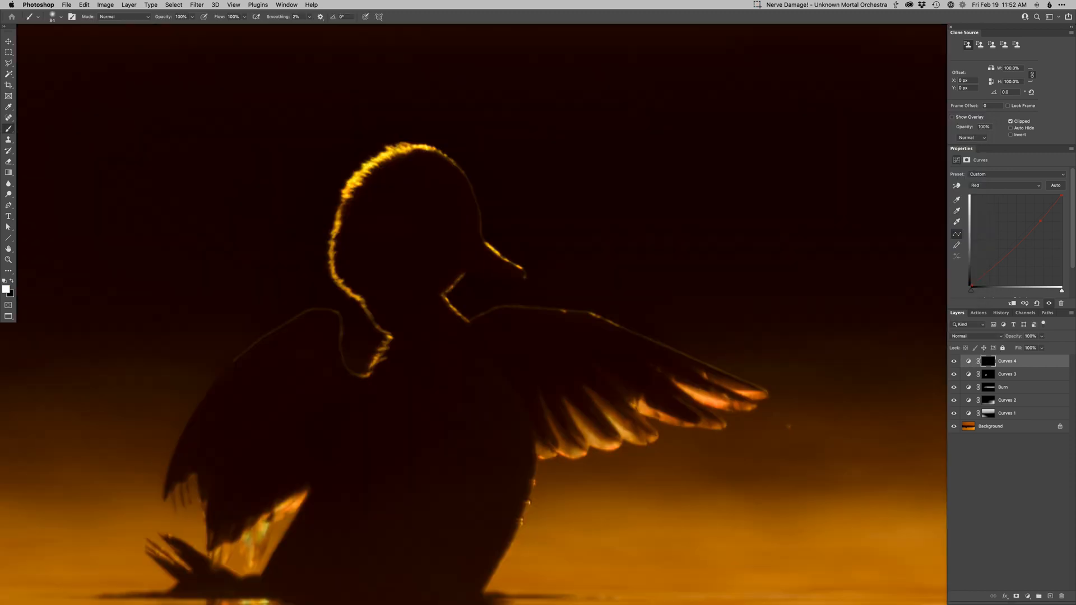
mouse_move(589, 435)
mouse_down()
mouse_move(536, 434)
mouse_move(559, 439)
mouse_move(648, 410)
mouse_move(708, 411)
mouse_move(771, 387)
mouse_up()
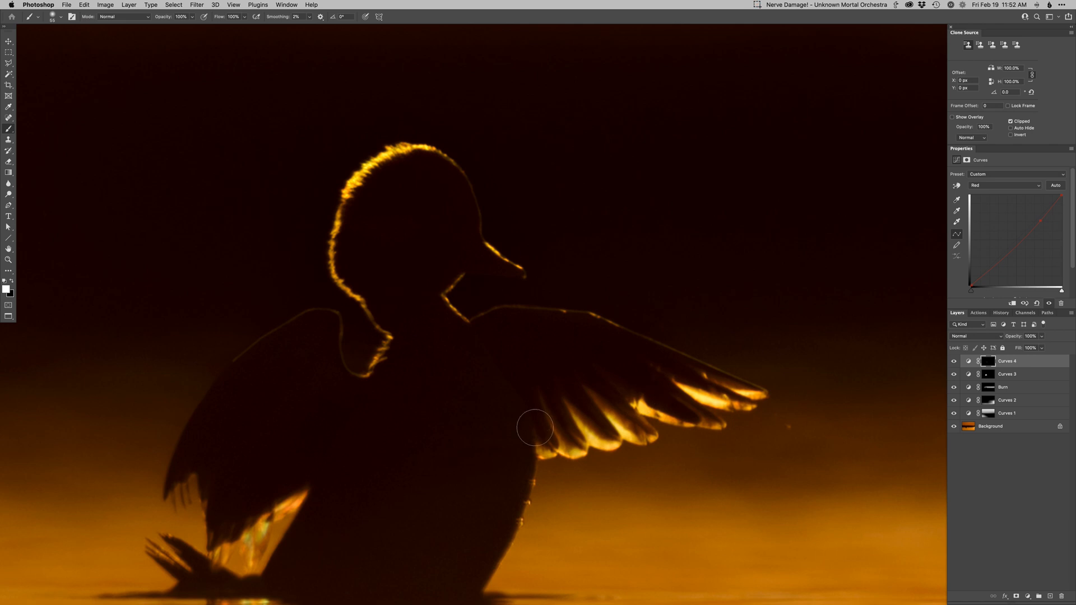
mouse_move(289, 544)
mouse_down()
mouse_move(600, 378)
mouse_move(524, 409)
mouse_move(551, 384)
mouse_move(556, 399)
mouse_up()
key(x)
key(x)
mouse_move(603, 334)
mouse_down()
mouse_move(574, 350)
mouse_move(599, 337)
mouse_up()
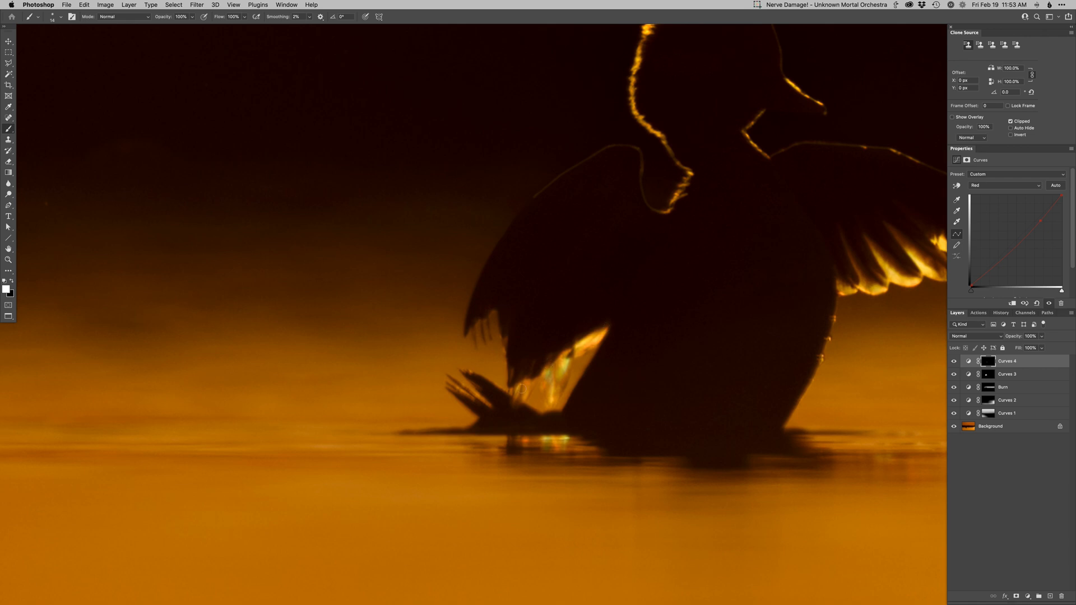
drag(524, 388, 557, 366)
Step: Review the whole image and compare it with the Curves 4 layer hidden and shown
alt+click(566, 375)
drag(668, 343, 538, 404)
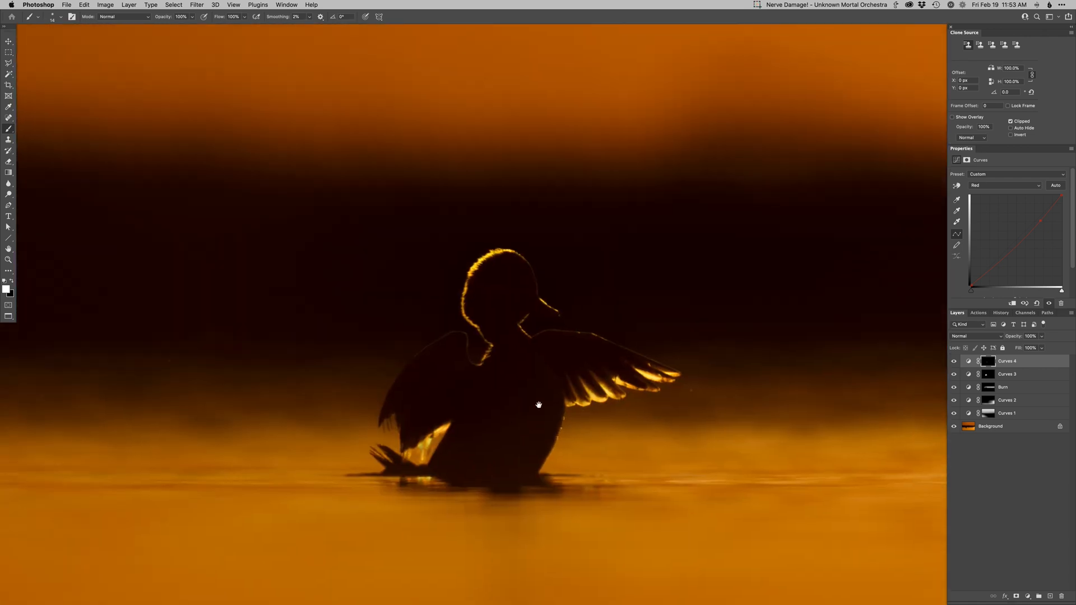
drag(492, 273, 504, 273)
key(x)
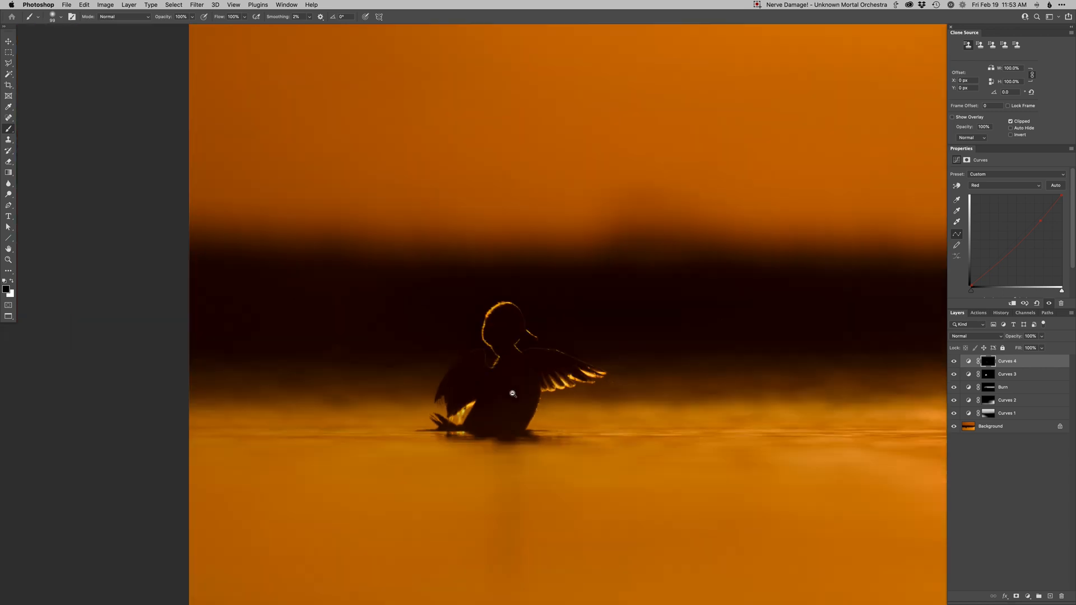
key(super+0)
drag(548, 407, 485, 408)
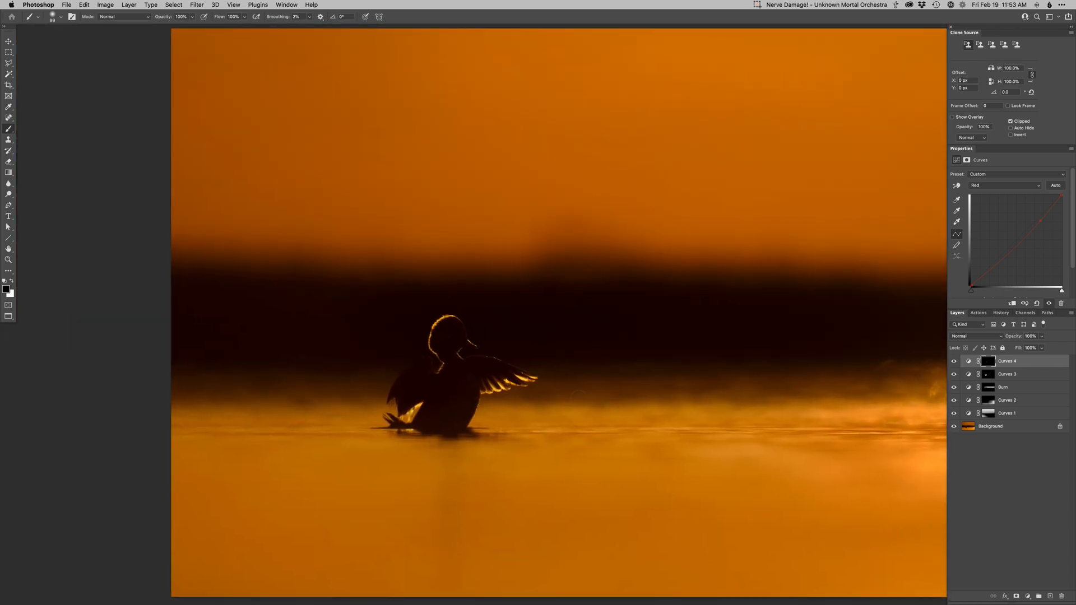
drag(641, 415, 576, 409)
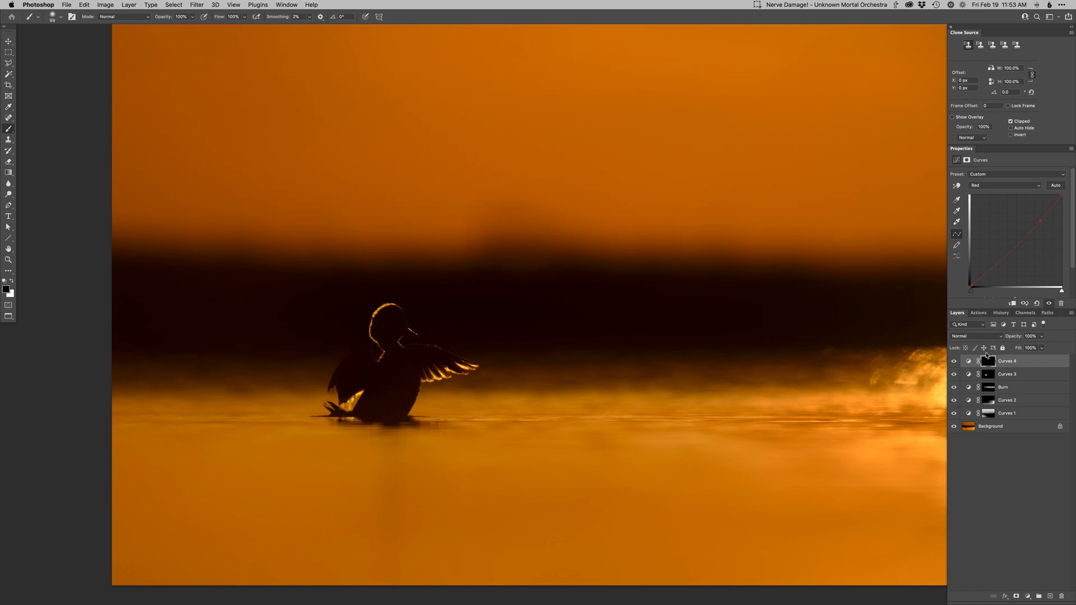
click(954, 361)
click(954, 362)
drag(626, 387, 556, 380)
click(954, 362)
click(954, 362)
mouse_move(742, 402)
mouse_down()
mouse_move(755, 425)
mouse_move(732, 413)
mouse_up()
alt+click(777, 430)
key(F2)
drag(799, 393, 811, 393)
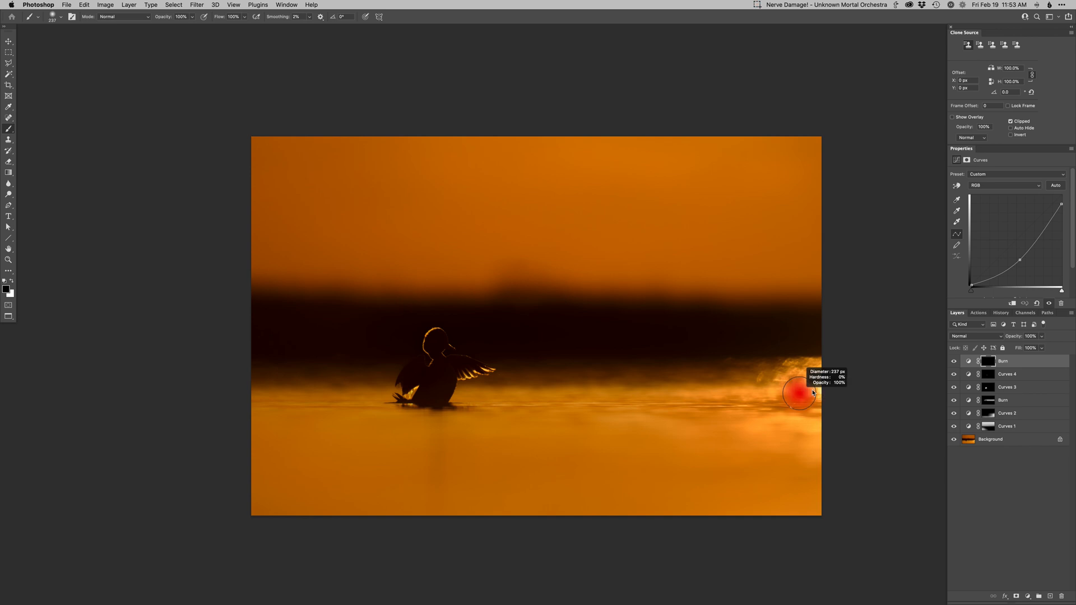
key(super+z)
key(super+z)
Step: Discard the new topmost Burn layer and paint white on the existing Burn layer's mask over the bright glare at the water's right edge
click(987, 388)
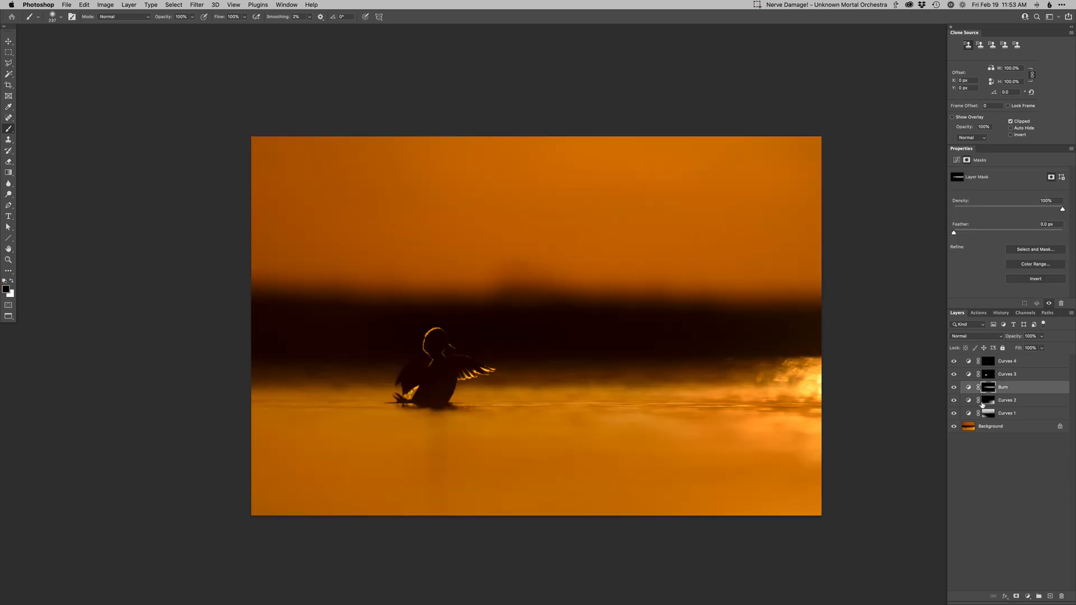
key(x)
click(814, 389)
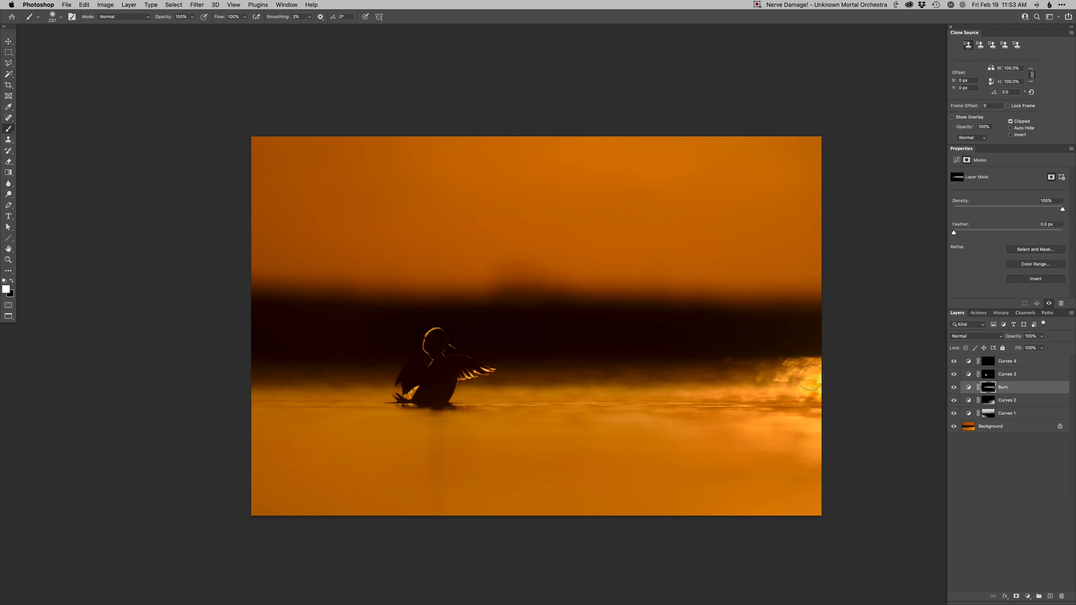
Step: Compare the finished edit with the unedited Background by repeatedly hiding and showing all adjustment layers together
alt+click(953, 428)
alt+click(952, 429)
alt+click(953, 428)
alt+click(953, 428)
alt+click(952, 428)
alt+click(953, 429)
alt+click(953, 428)
drag(676, 396, 661, 396)
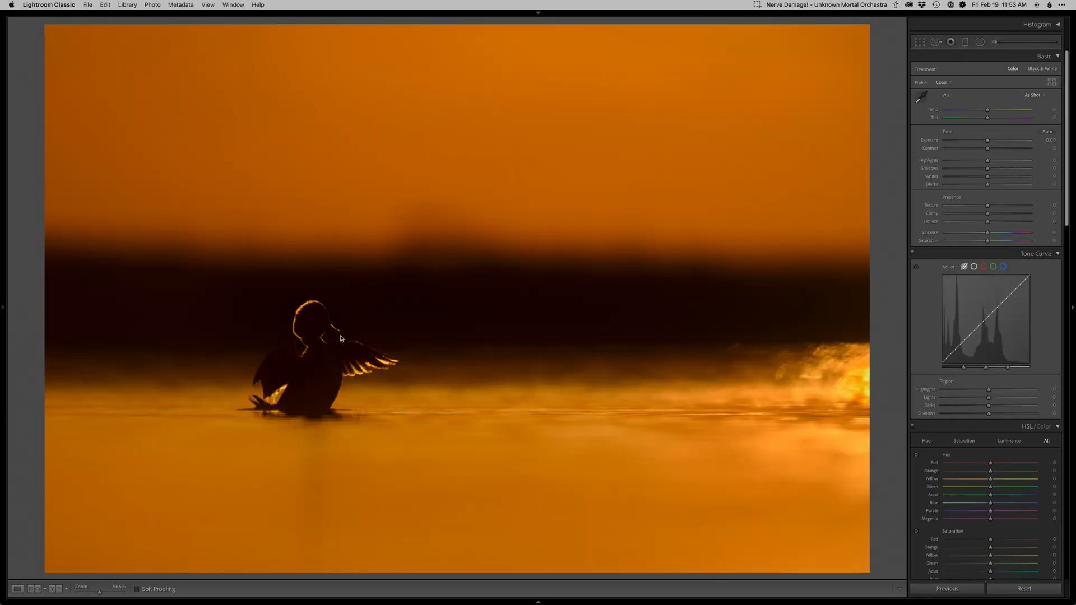
Step: In Lightroom's Library grid, select the original virtual copy with the edited PSD, hide the side panels and compare both in Survey view
key(g)
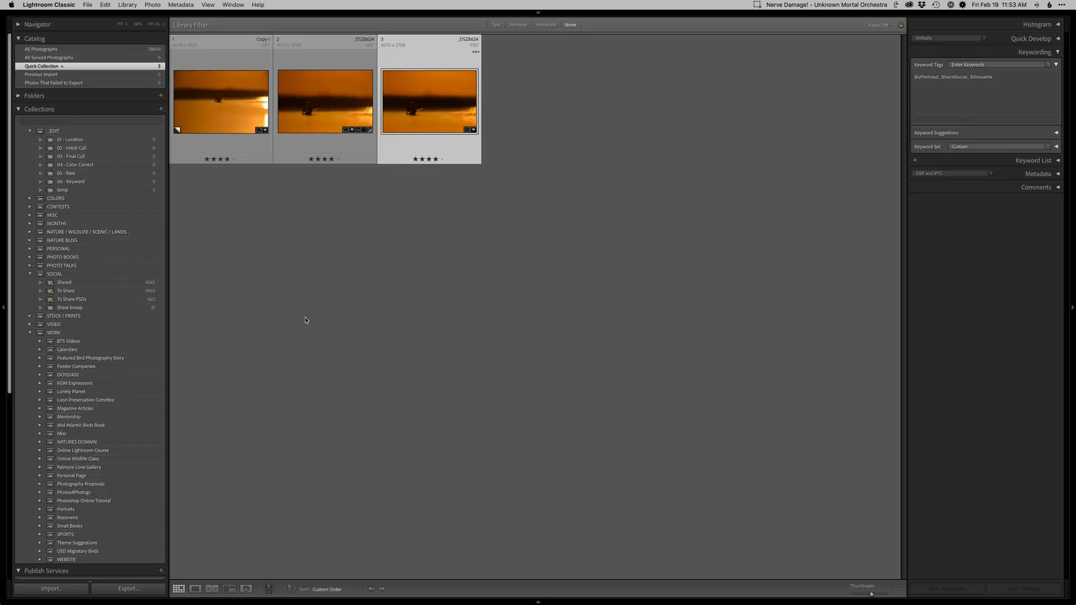
super+click(242, 102)
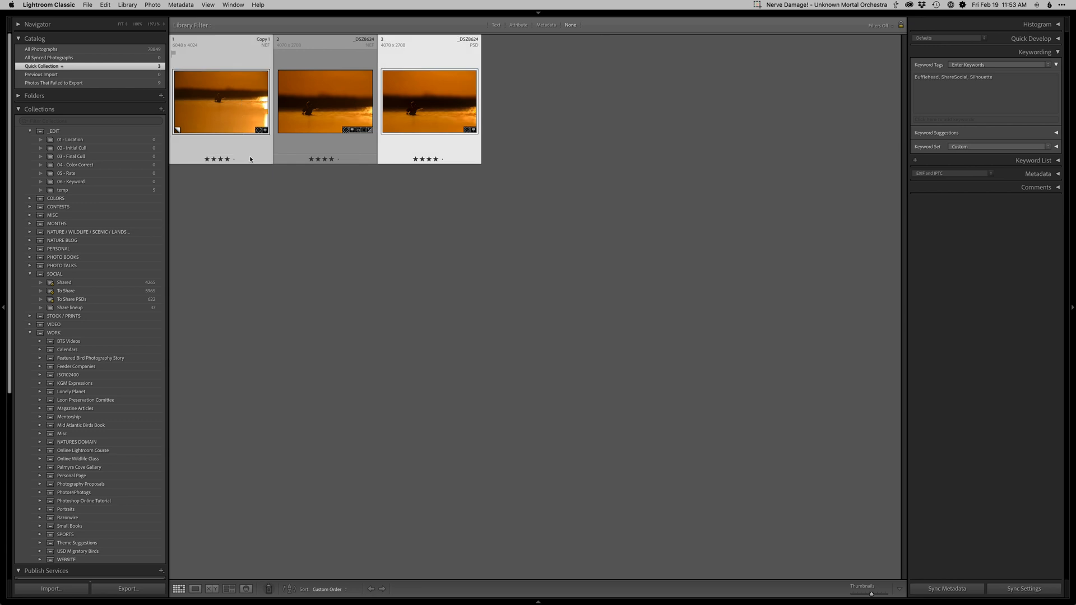
key(Tab)
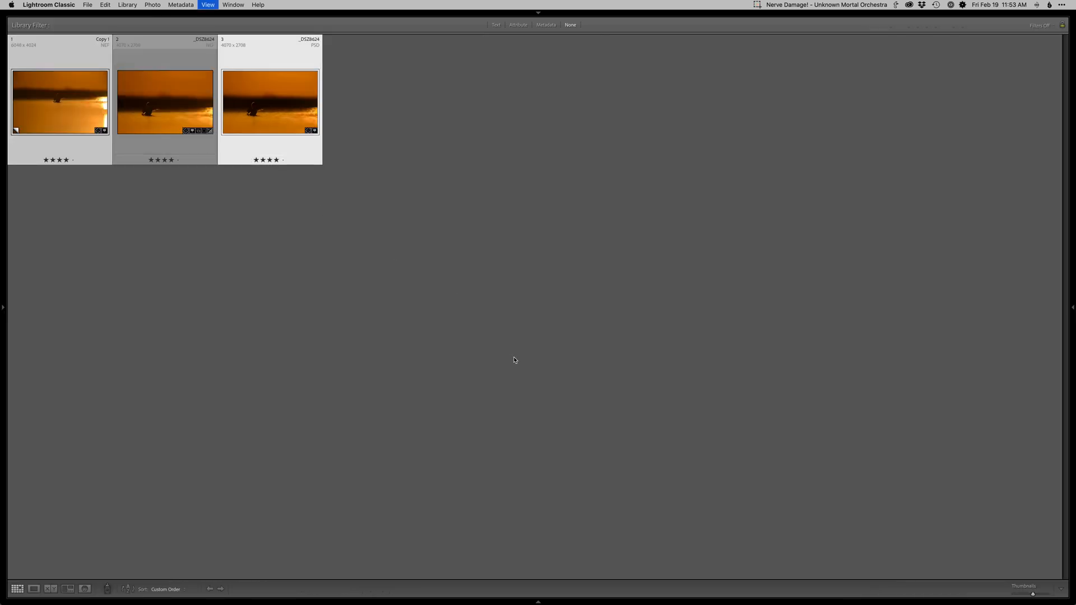
key(n)
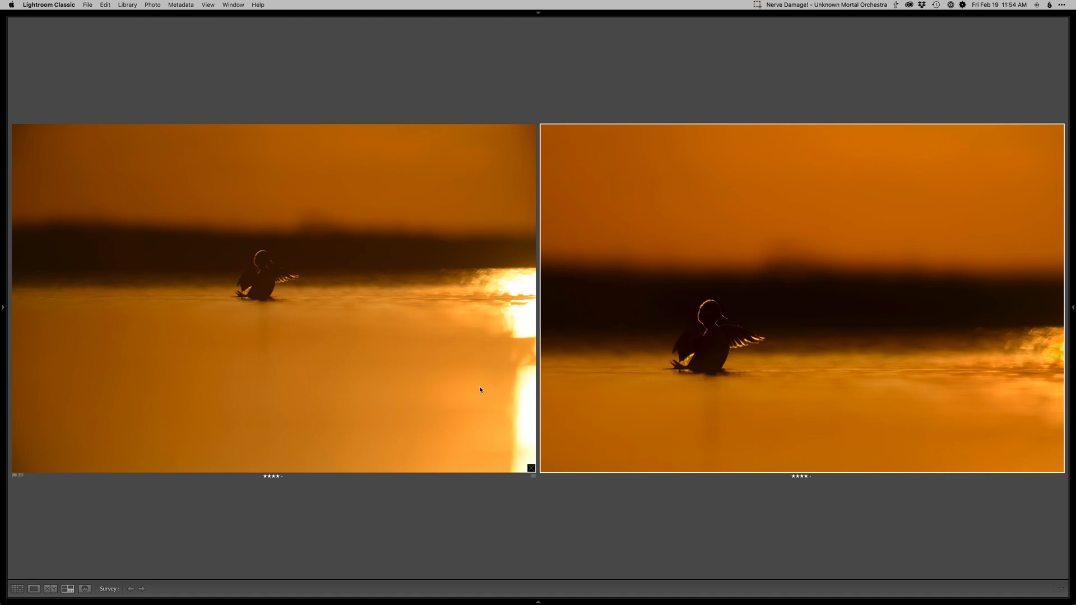
Step: Remove the original copy from the survey and view the edited duck photo alone in Loupe view
click(532, 468)
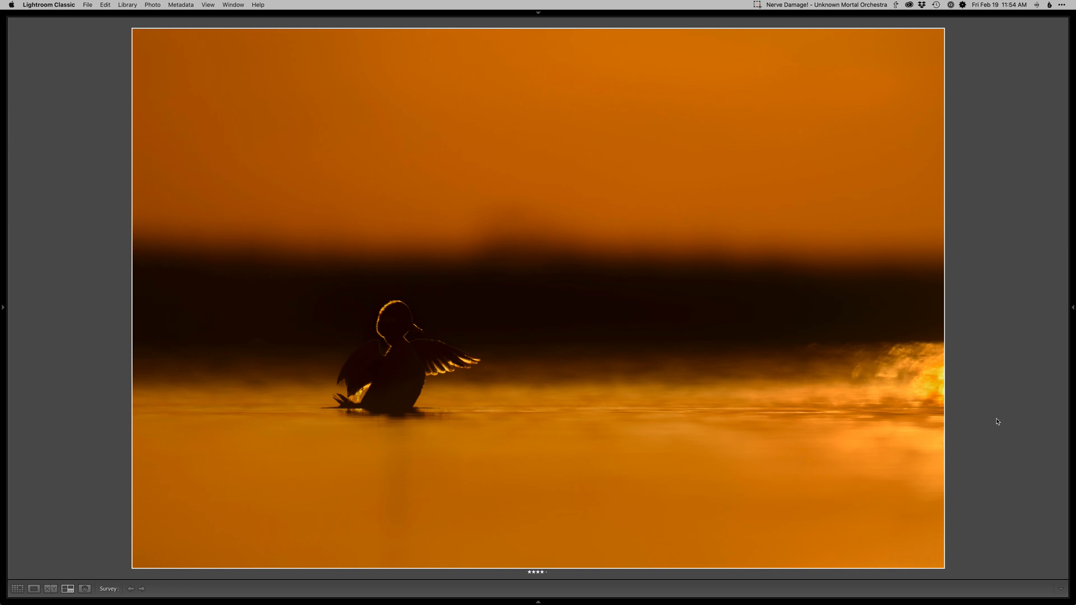
key(e)
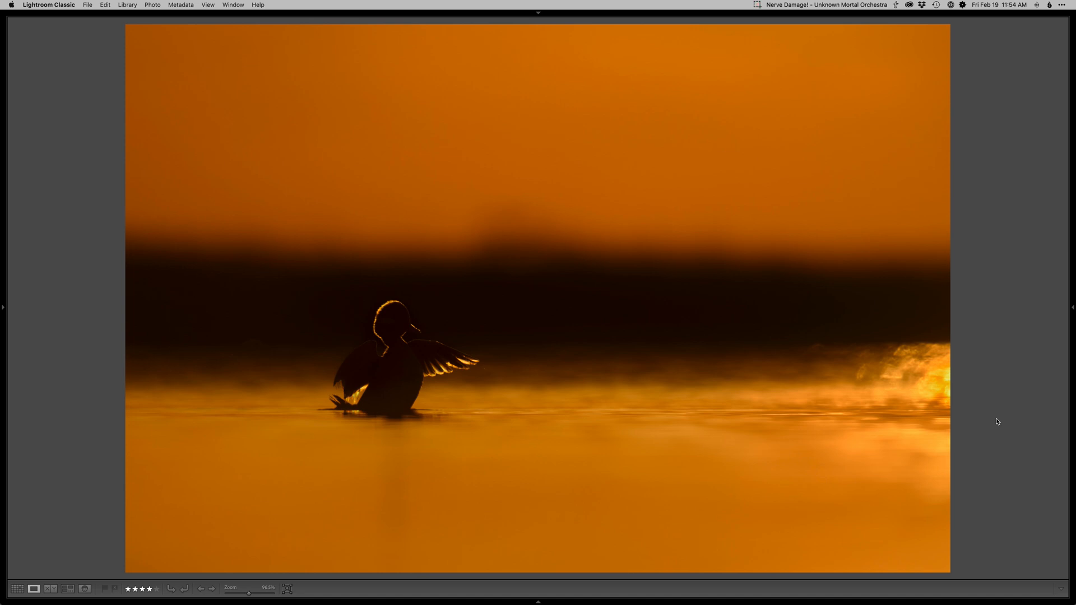
click(758, 5)
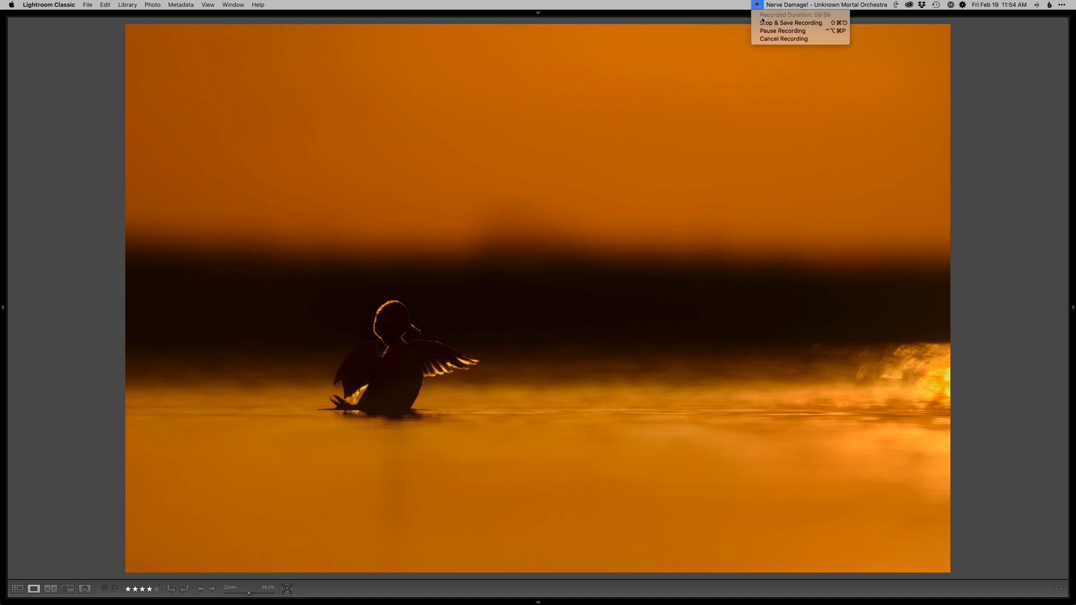